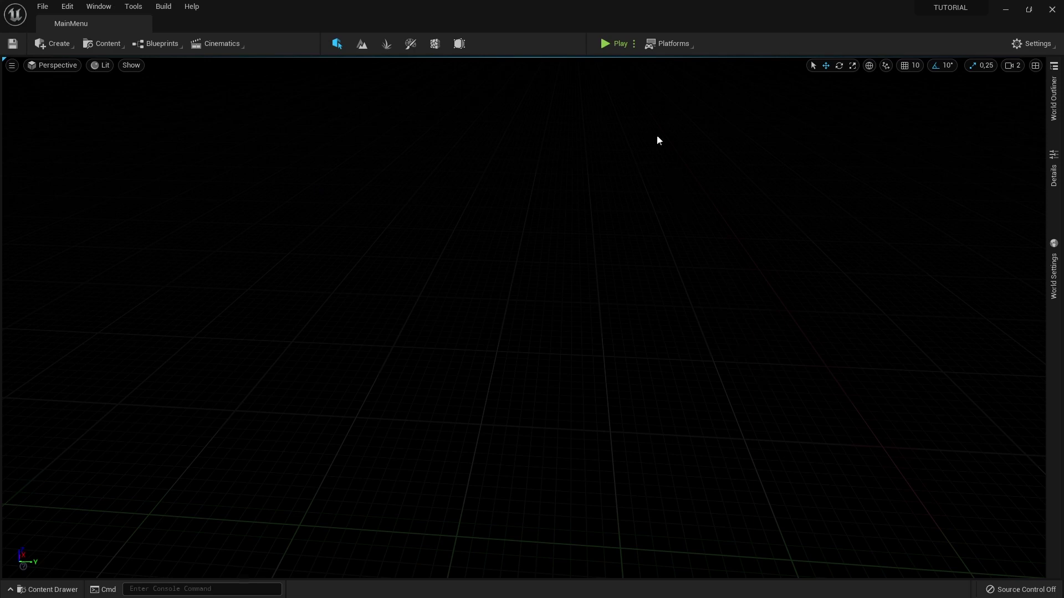
Step: Test-play the game from its main menu, run the character forward, then stop playing
{"action": "left_click", "coordinate": [615, 43]}
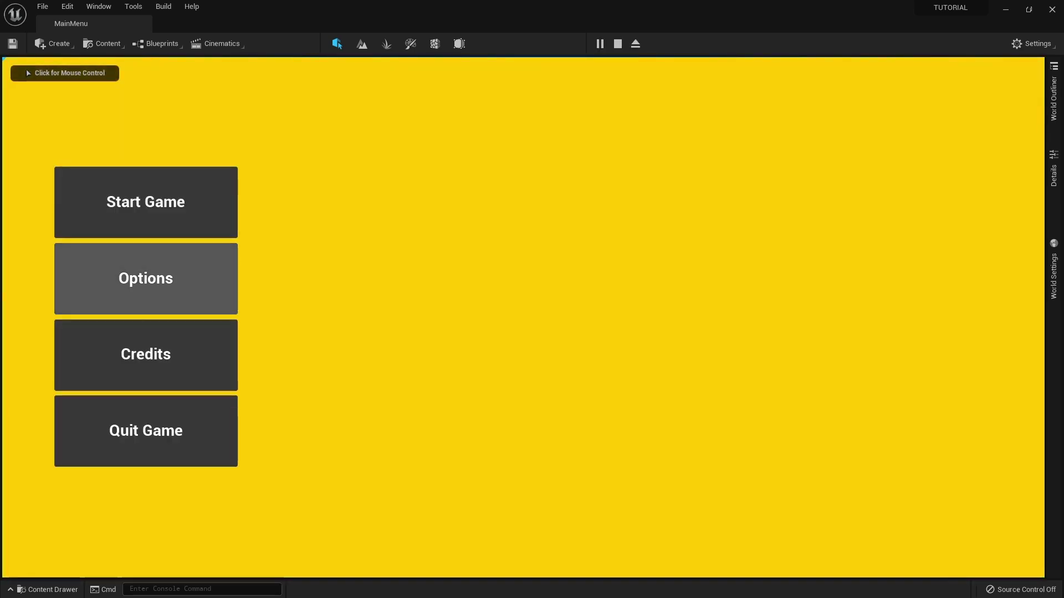
{"action": "left_click", "coordinate": [210, 236]}
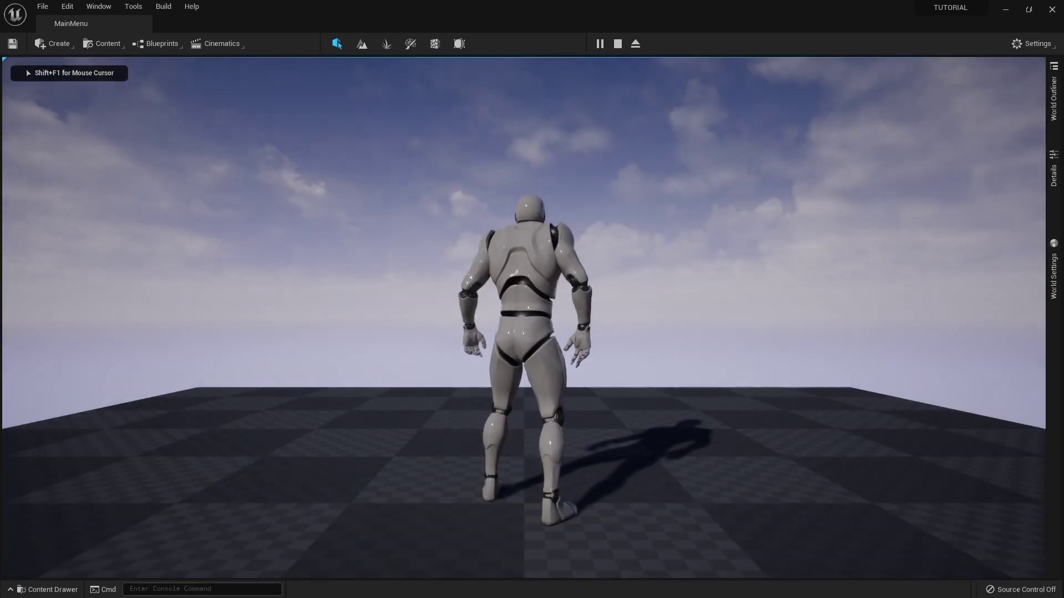
{"action": "key", "text": "w"}
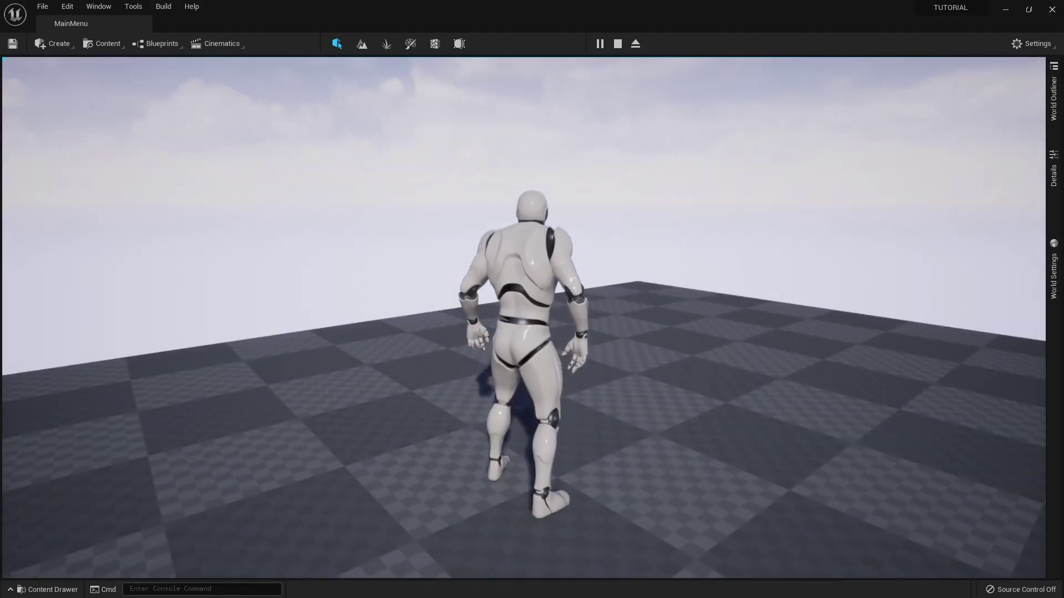
{"action": "key", "text": "Escape"}
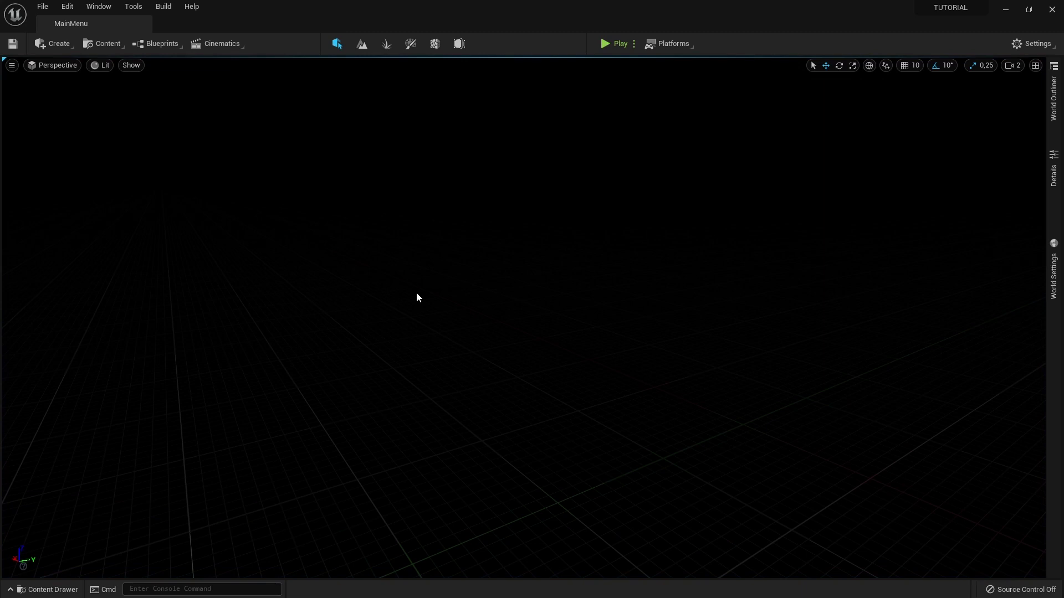
Step: Look through the platform packaging options and close them without choosing anything
{"action": "left_click", "coordinate": [688, 44]}
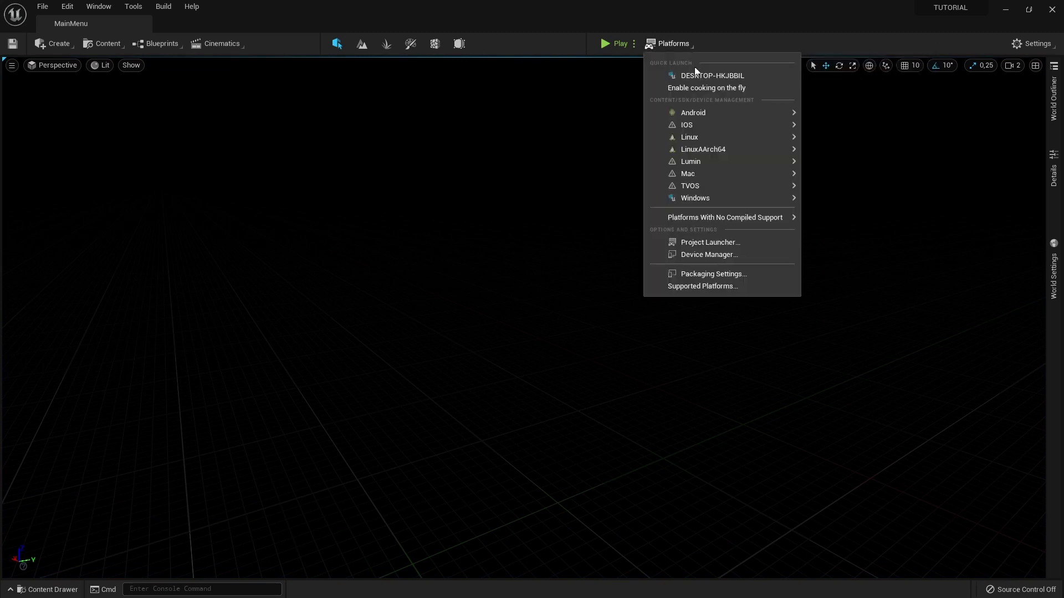
{"action": "mouse_move", "coordinate": [703, 201]}
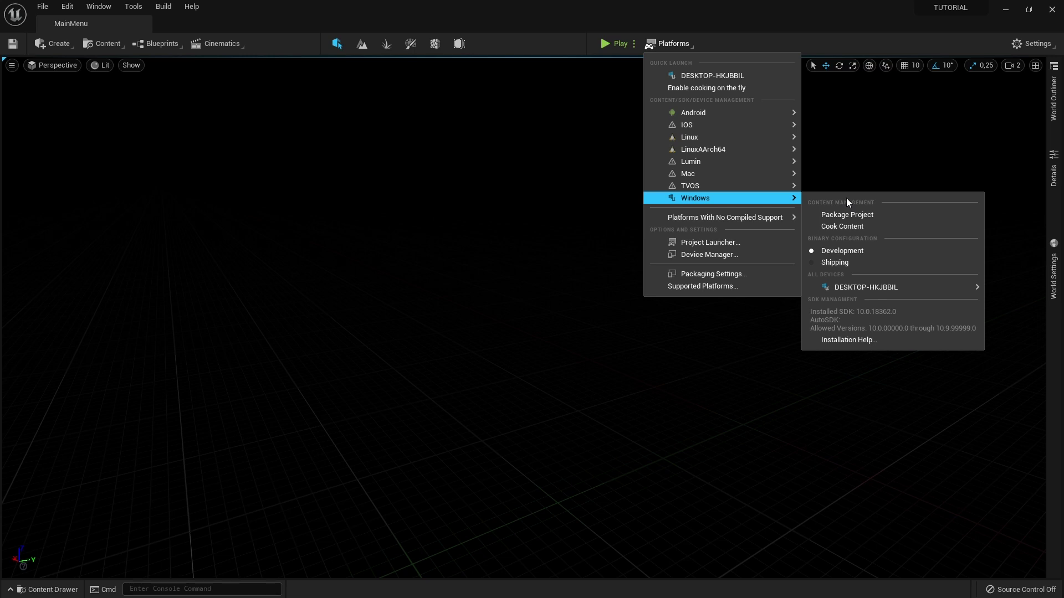
{"action": "left_click", "coordinate": [458, 4]}
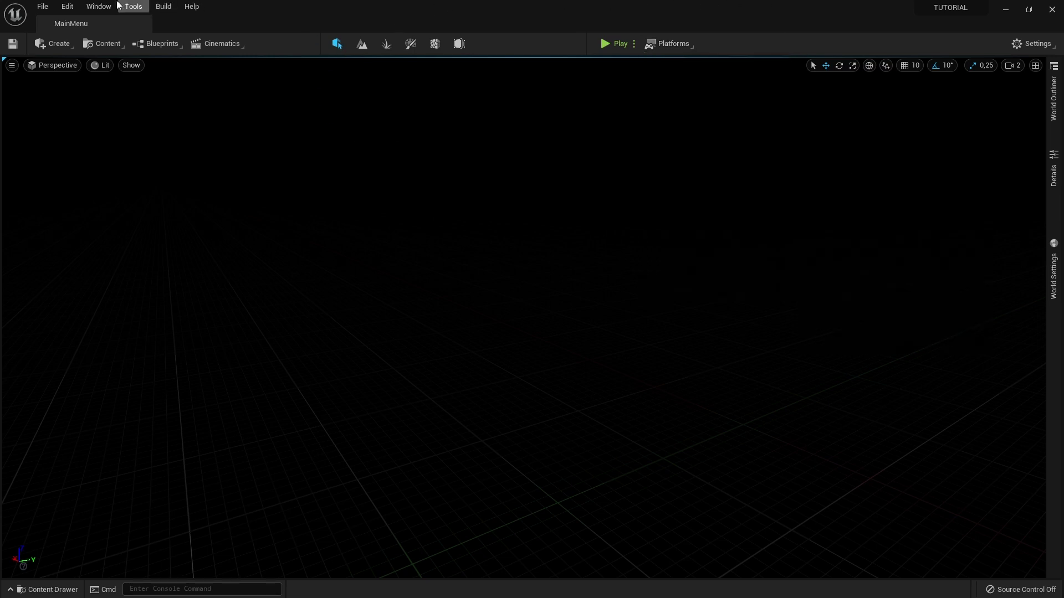
Step: Open Project Settings on Maps & Modes, where startup and default maps are MainMenu
{"action": "left_click", "coordinate": [68, 7]}
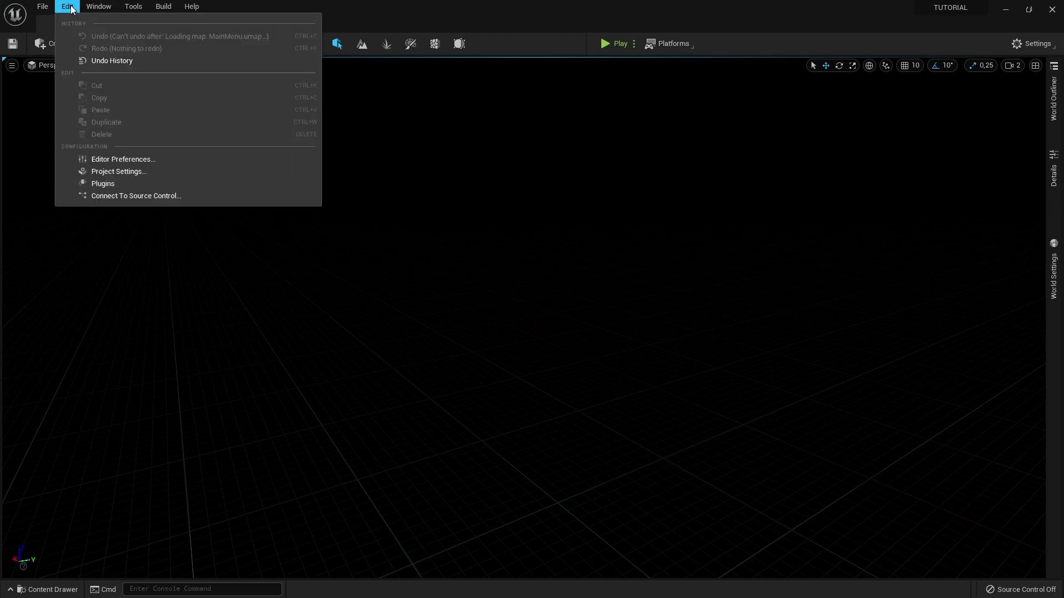
{"action": "left_click", "coordinate": [130, 173]}
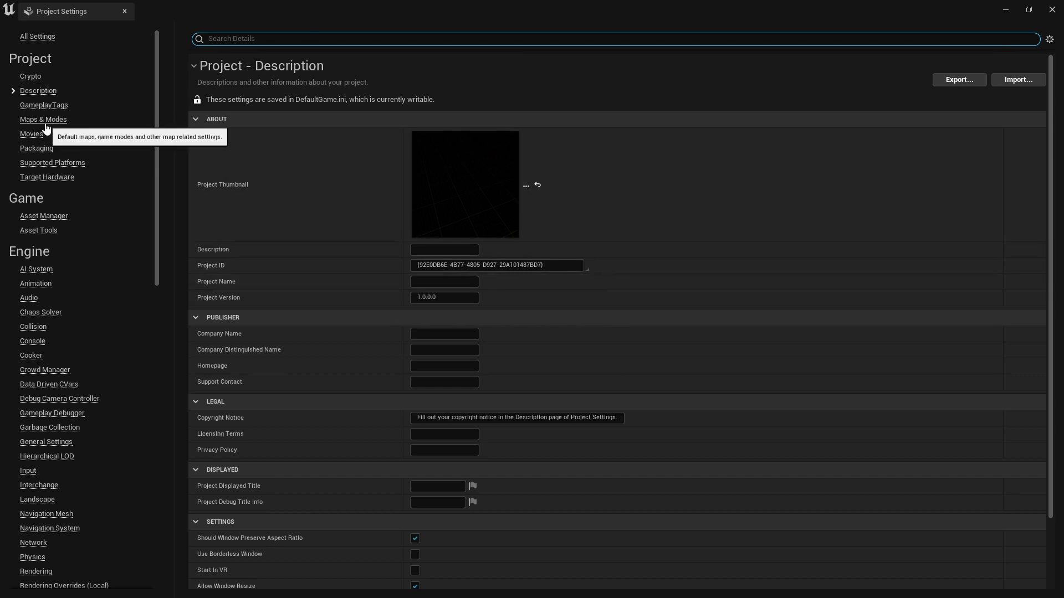
{"action": "left_click", "coordinate": [46, 125]}
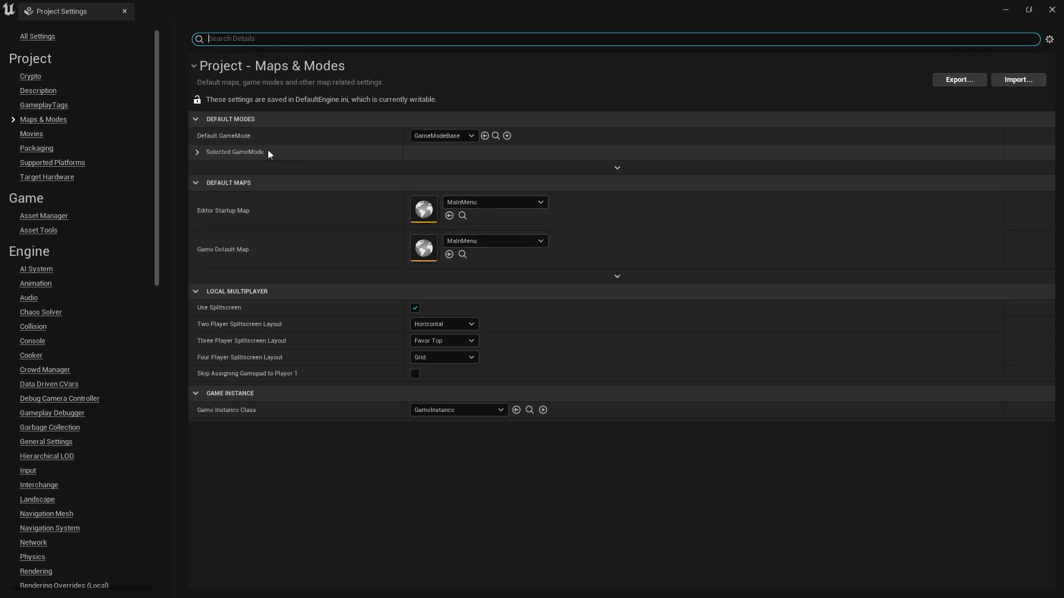
Step: Set Default GameMode to GM_MainMenu and check the asset in the Content Browser before closing it
{"action": "left_click", "coordinate": [460, 136]}
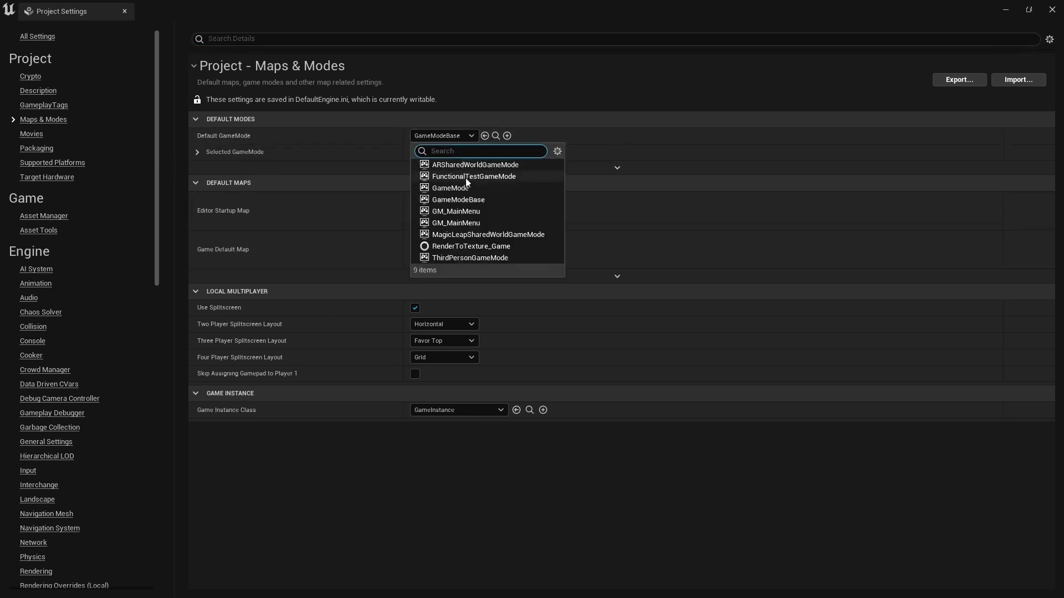
{"action": "left_click", "coordinate": [467, 211]}
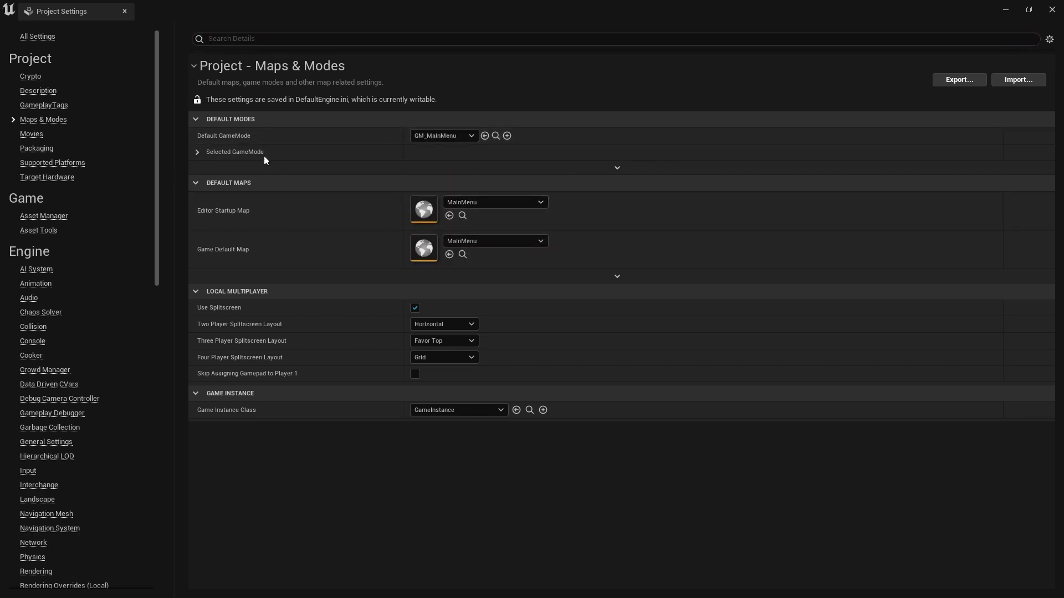
{"action": "left_click", "coordinate": [422, 135]}
{"action": "left_click", "coordinate": [461, 225]}
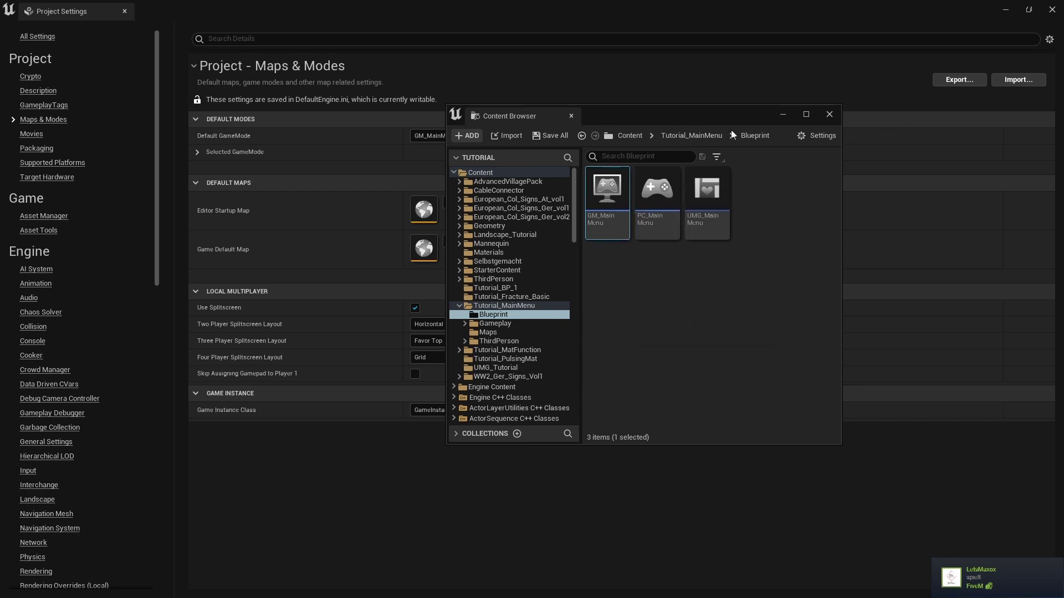
{"action": "left_click", "coordinate": [359, 112]}
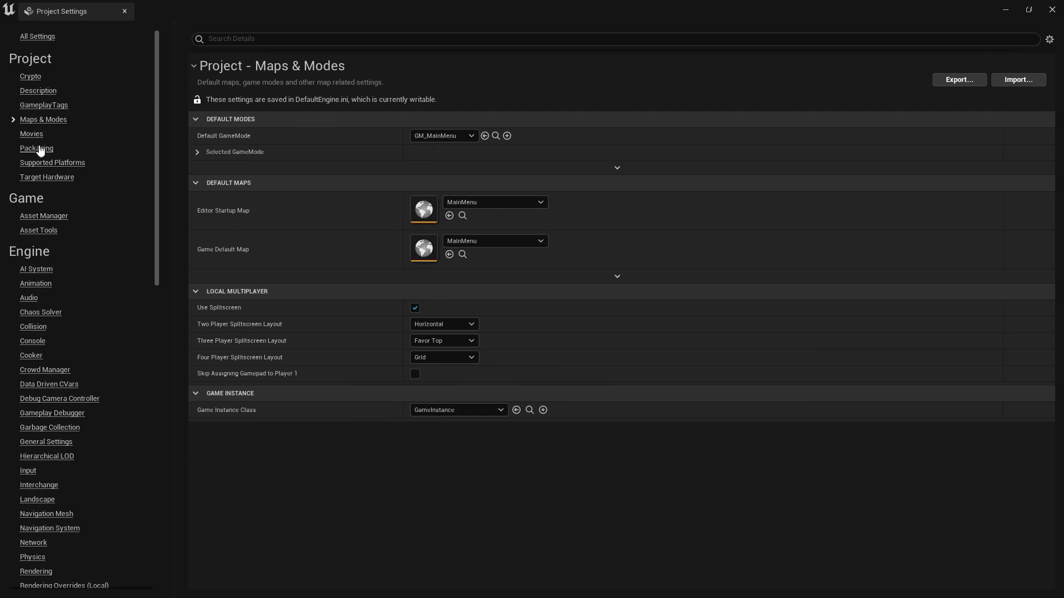
Step: Switch to the Packaging settings and reveal the advanced packaging options
{"action": "left_click", "coordinate": [24, 152]}
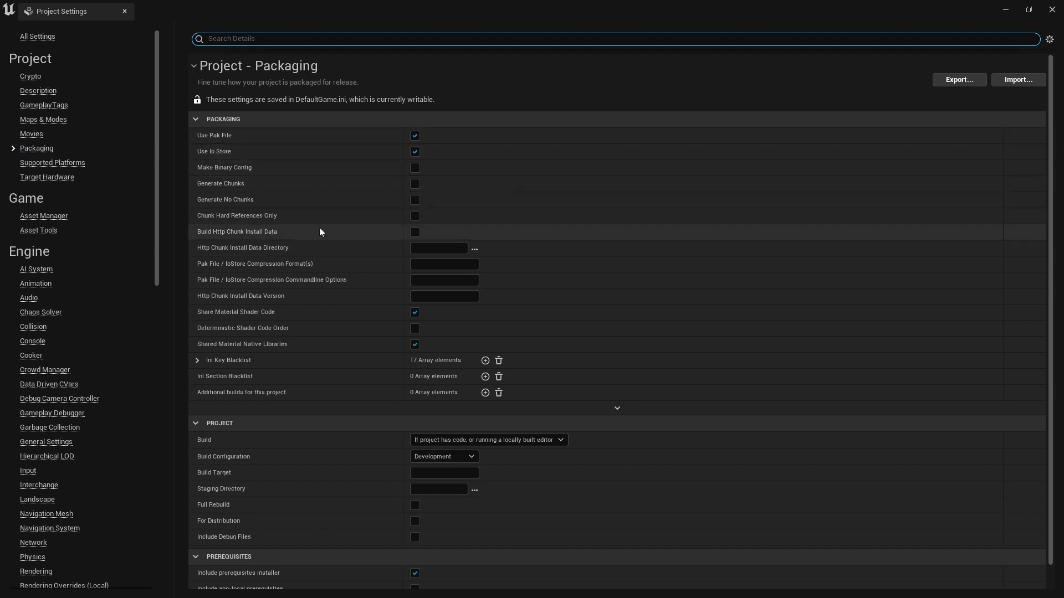
{"action": "scroll", "coordinate": [421, 216], "scroll_direction": "down", "scroll_amount": 1}
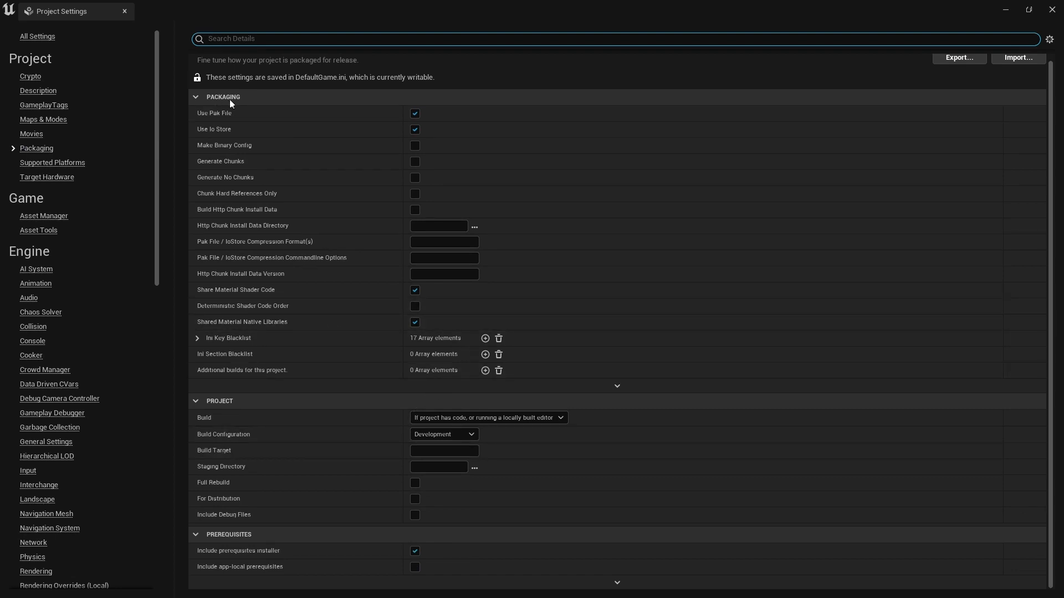
{"action": "left_click", "coordinate": [617, 388]}
Step: Scroll to 'List of maps to include in a packaged build' and add one empty entry
{"action": "scroll", "coordinate": [570, 242], "scroll_direction": "down", "scroll_amount": 3}
{"action": "scroll", "coordinate": [569, 247], "scroll_direction": "down", "scroll_amount": 2}
{"action": "scroll", "coordinate": [291, 214], "scroll_direction": "down", "scroll_amount": 2}
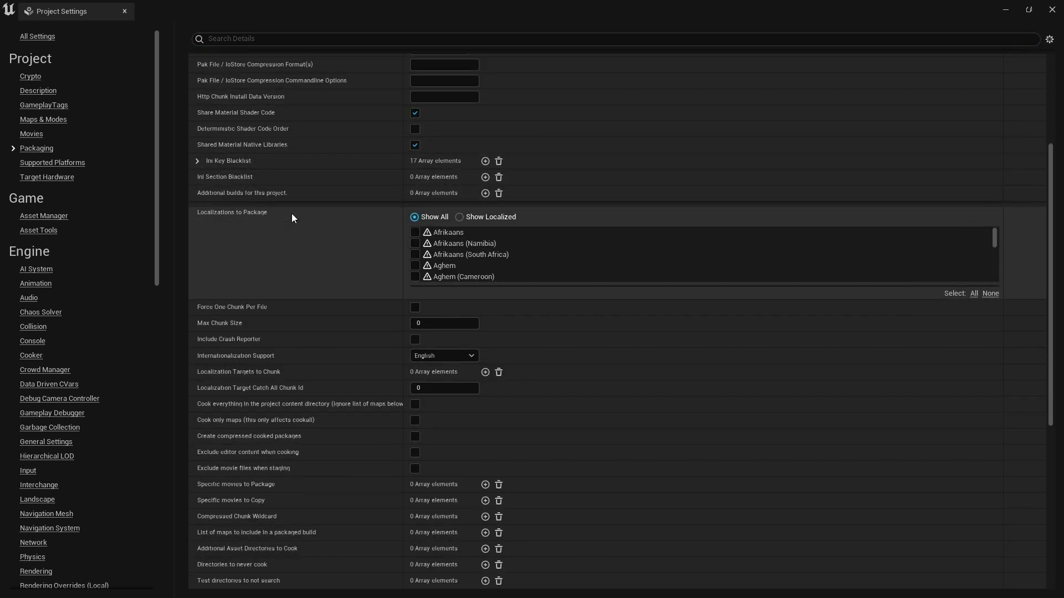
{"action": "scroll", "coordinate": [291, 214], "scroll_direction": "down", "scroll_amount": 2}
{"action": "scroll", "coordinate": [273, 155], "scroll_direction": "down", "scroll_amount": 2}
{"action": "scroll", "coordinate": [290, 142], "scroll_direction": "down", "scroll_amount": 2}
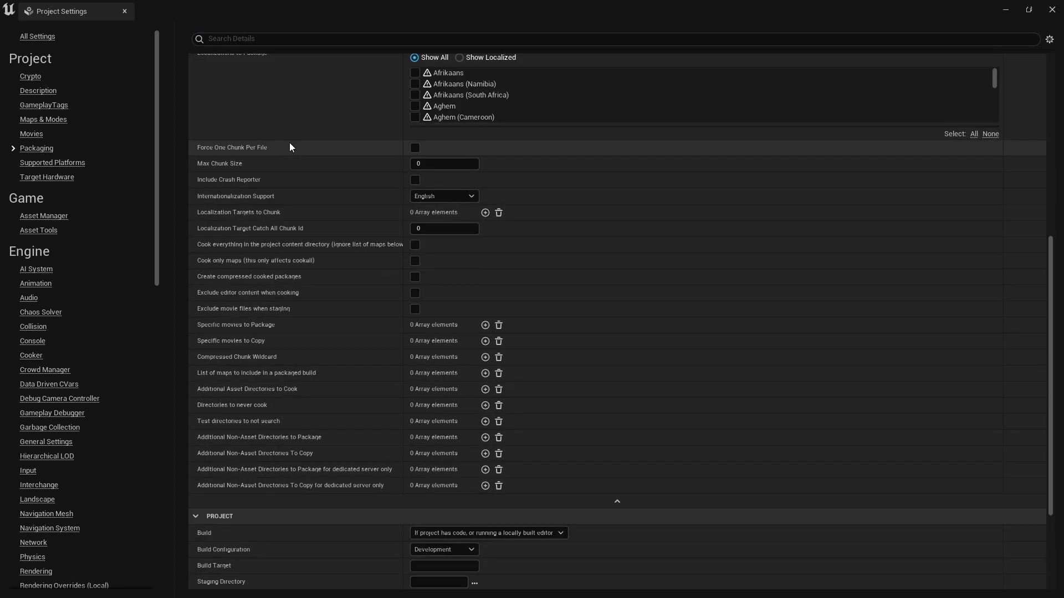
{"action": "scroll", "coordinate": [287, 147], "scroll_direction": "down", "scroll_amount": 2}
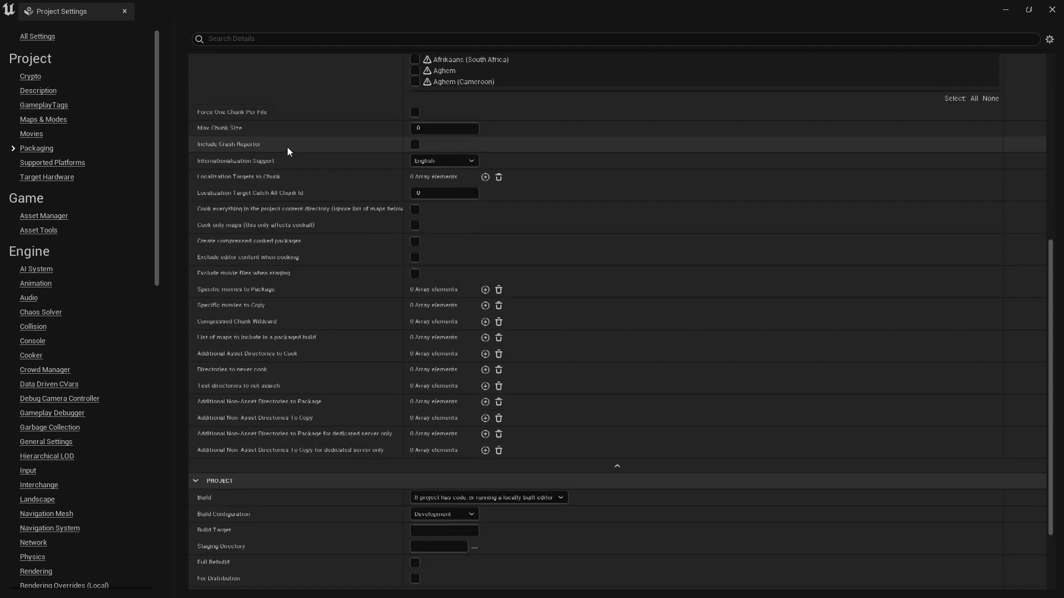
{"action": "scroll", "coordinate": [287, 147], "scroll_direction": "down", "scroll_amount": 2}
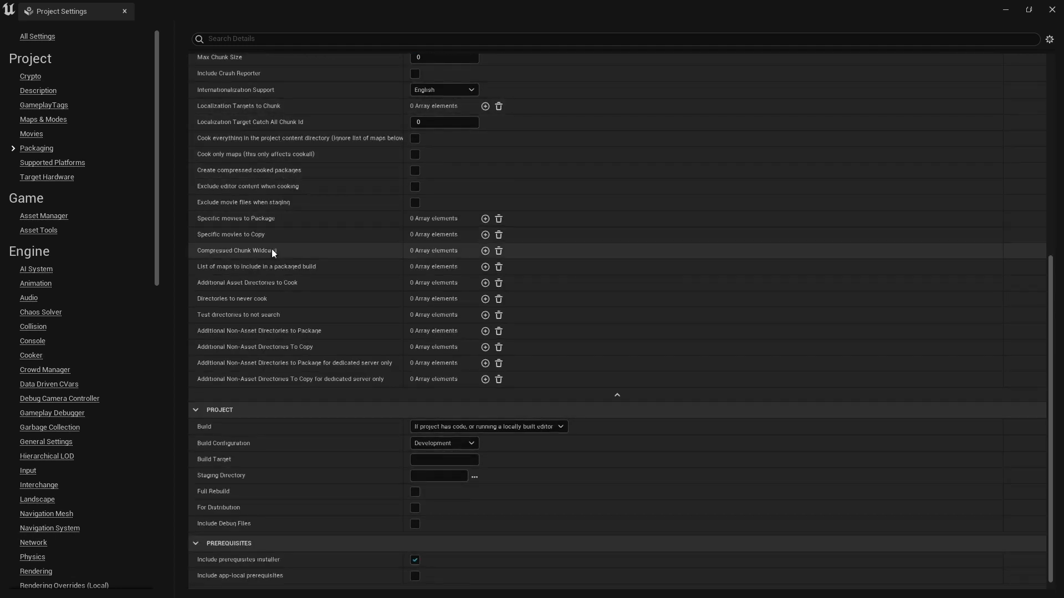
{"action": "mouse_move", "coordinate": [198, 269]}
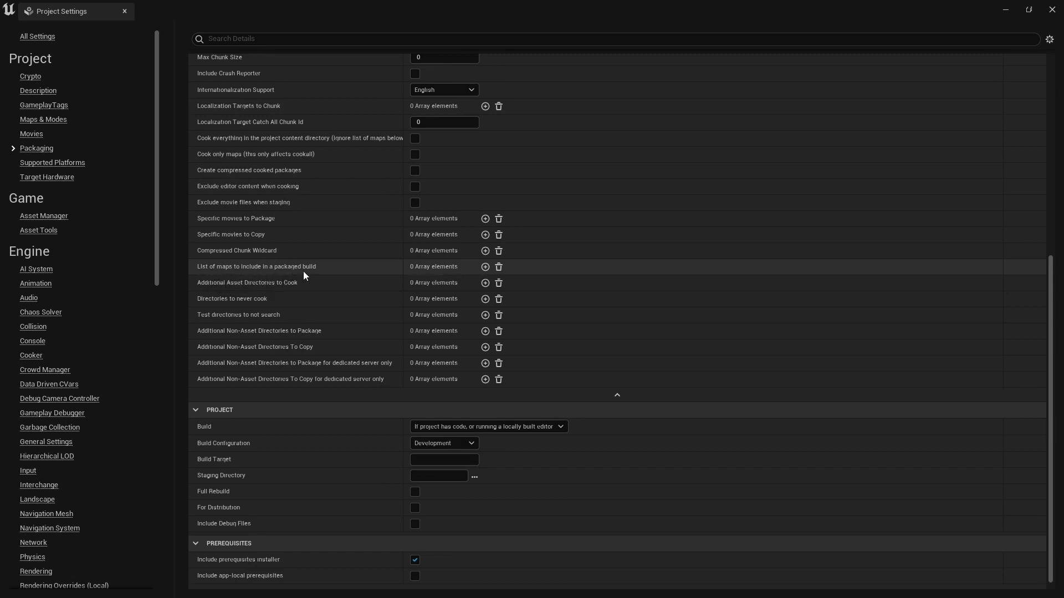
{"action": "mouse_move", "coordinate": [304, 271]}
{"action": "left_click", "coordinate": [483, 268]}
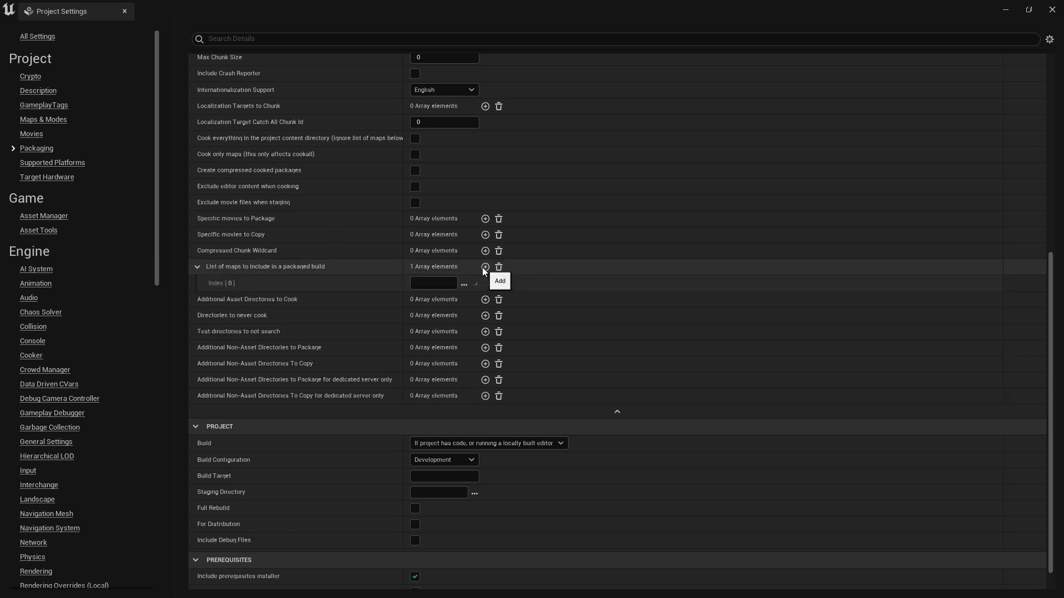
{"action": "left_click", "coordinate": [483, 267]}
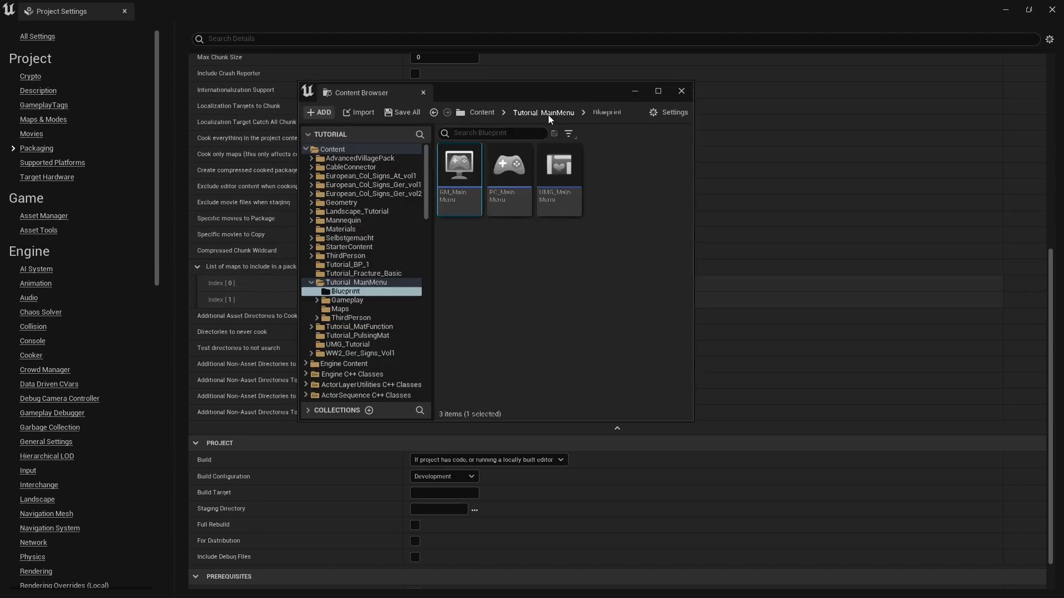
{"action": "left_click", "coordinate": [548, 115]}
{"action": "double_click", "coordinate": [540, 202]}
{"action": "left_click", "coordinate": [561, 174]}
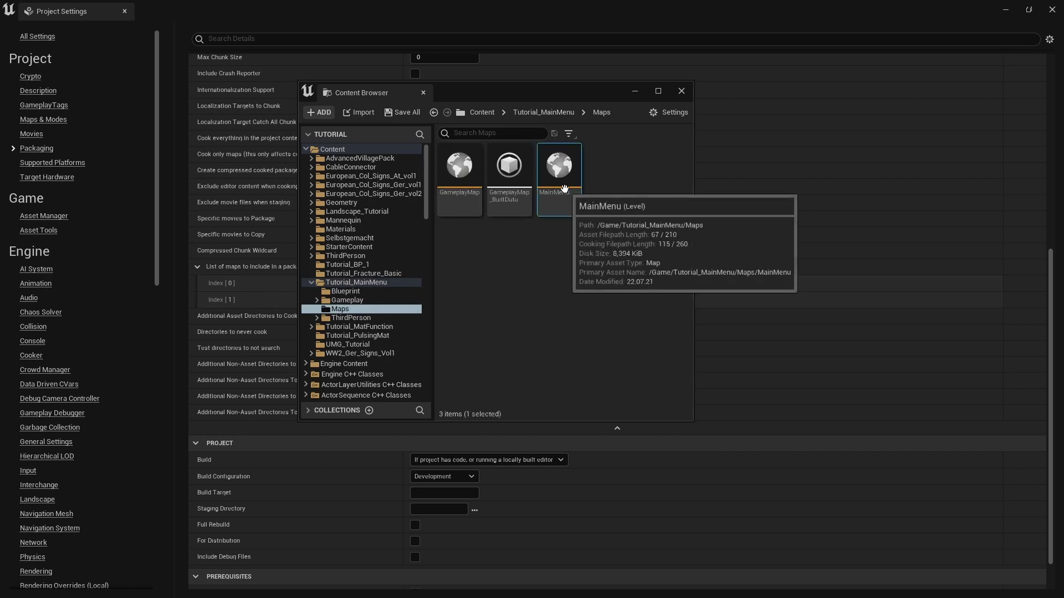
{"action": "left_click", "coordinate": [469, 180]}
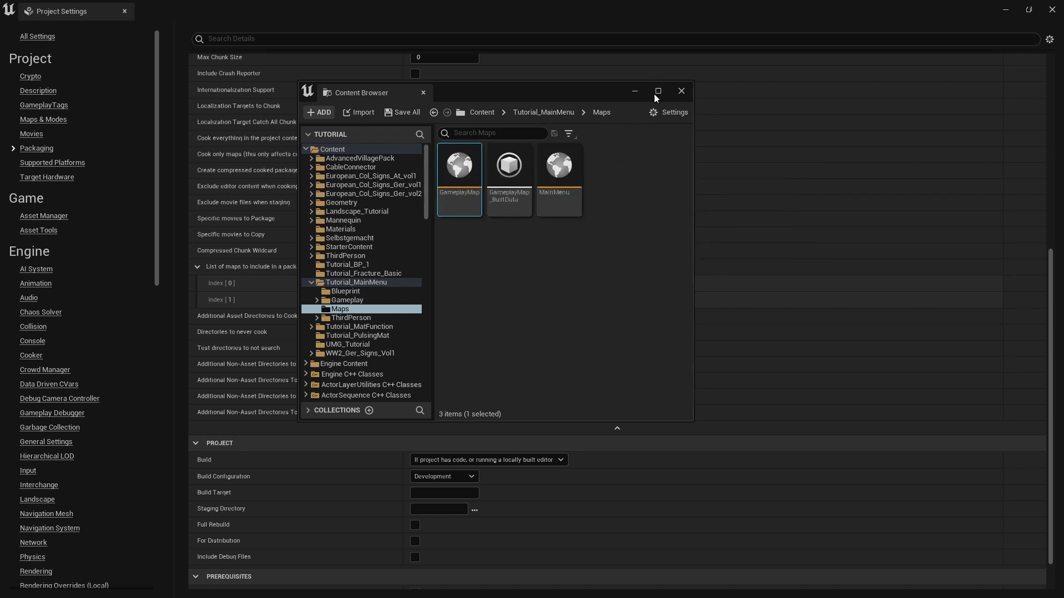
{"action": "left_click", "coordinate": [679, 92]}
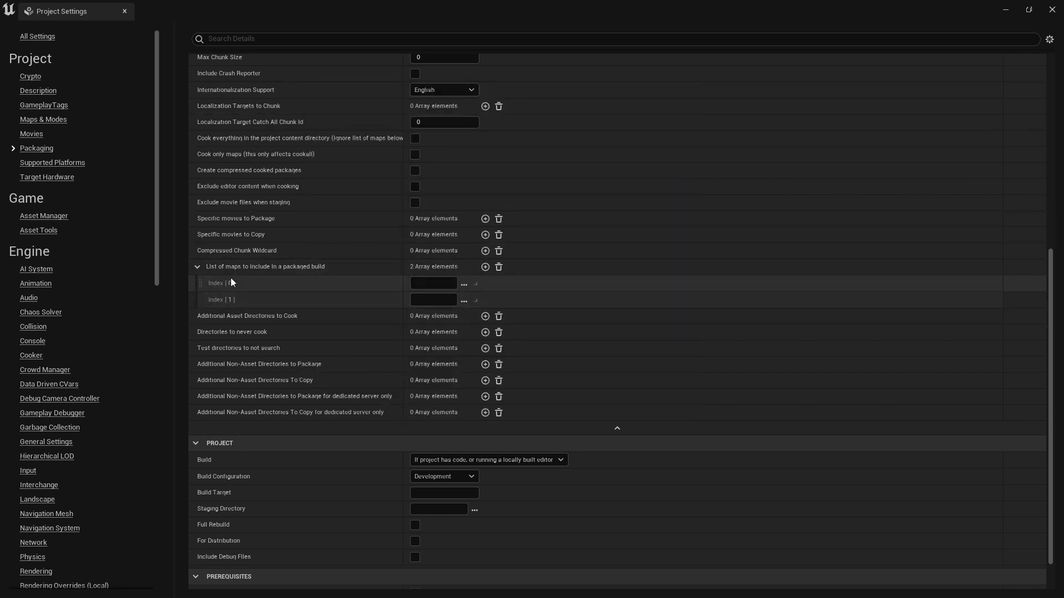
Step: Set map entry Index [0] to Tutorial_MainMenu/Maps/MainMenu.umap
{"action": "left_click", "coordinate": [464, 284]}
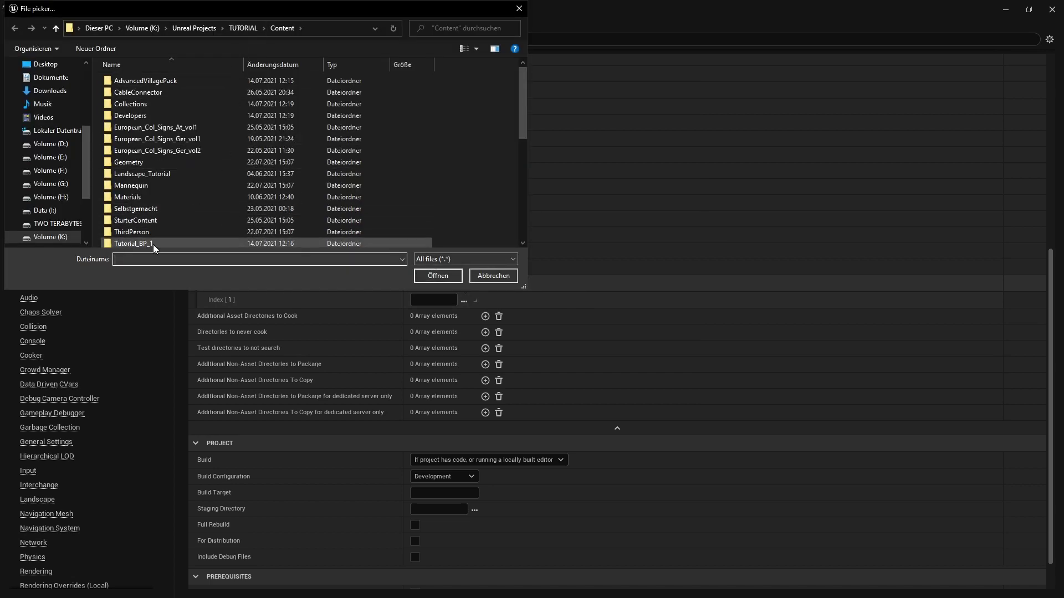
{"action": "scroll", "coordinate": [152, 144], "scroll_direction": "down", "scroll_amount": 6}
{"action": "scroll", "coordinate": [177, 151], "scroll_direction": "up", "scroll_amount": 1}
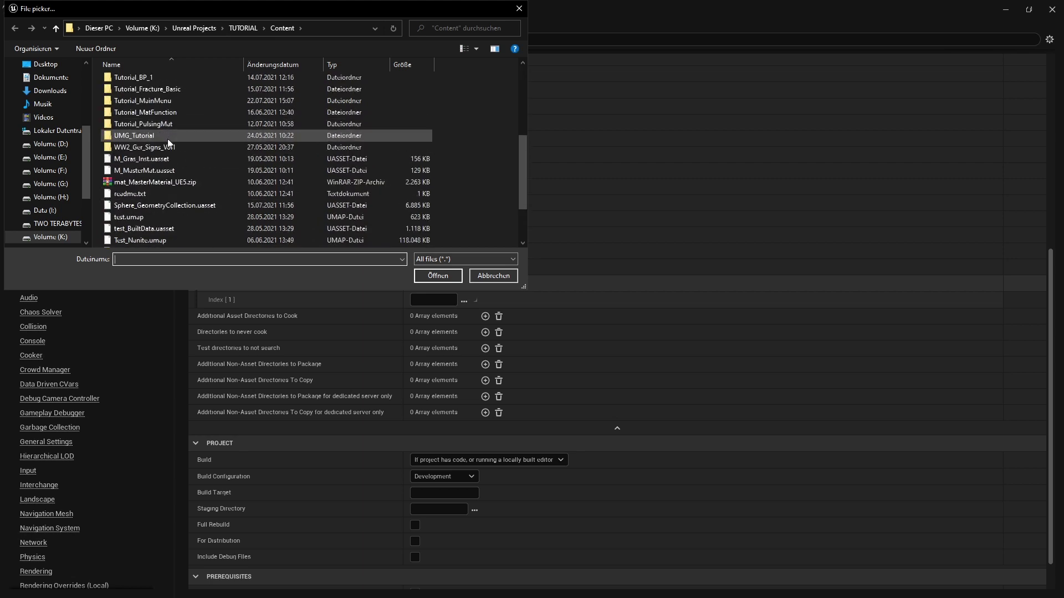
{"action": "scroll", "coordinate": [168, 127], "scroll_direction": "up", "scroll_amount": 1}
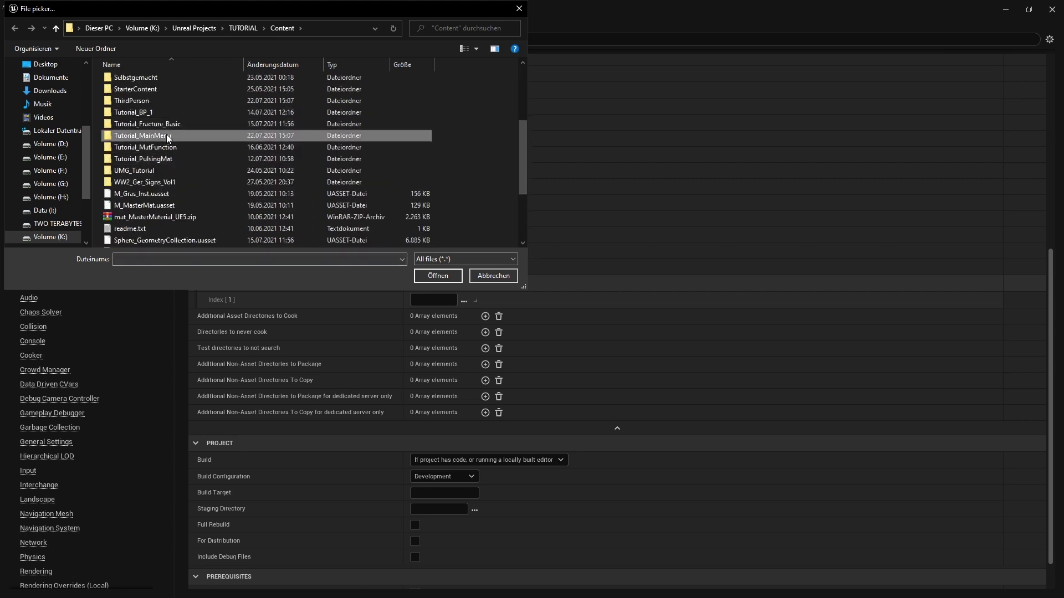
{"action": "double_click", "coordinate": [168, 138]}
{"action": "double_click", "coordinate": [141, 104]}
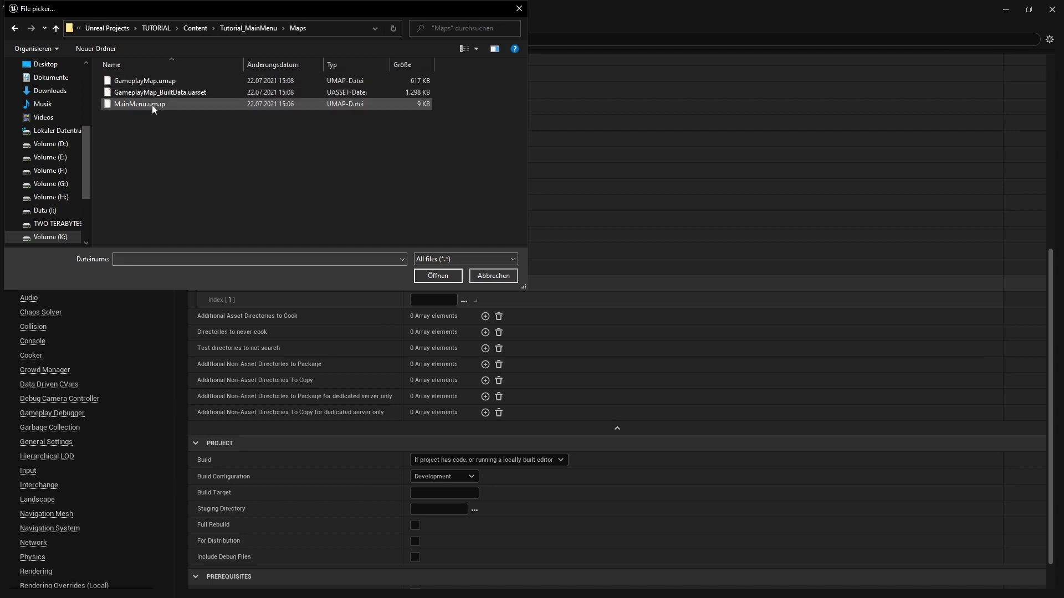
{"action": "double_click", "coordinate": [151, 105]}
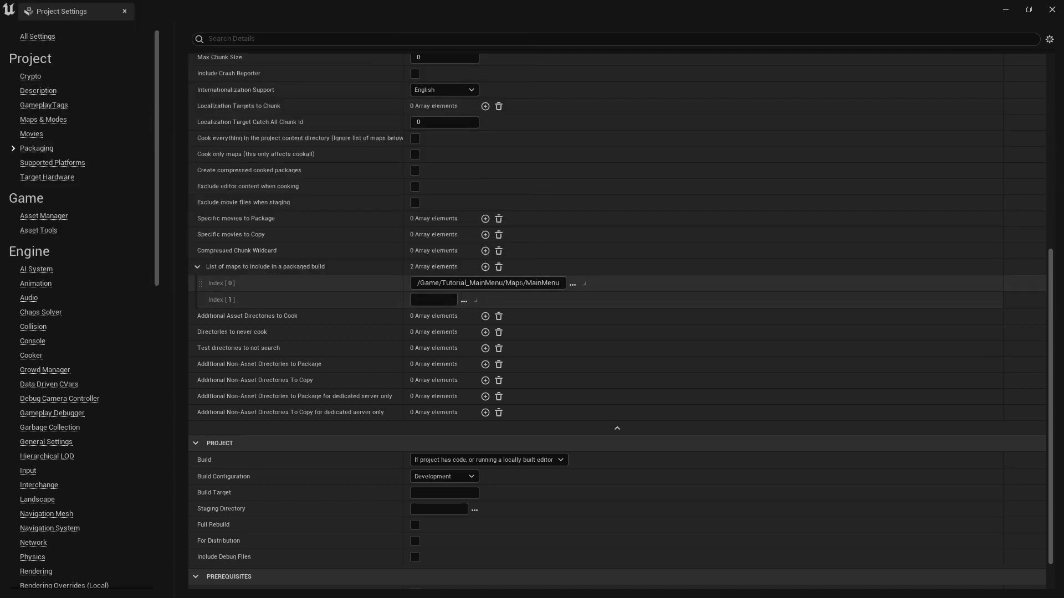
Step: Set map entry Index [1] to Tutorial_MainMenu/Maps/GameplayMap.umap and restore the settings window
{"action": "left_click", "coordinate": [464, 301]}
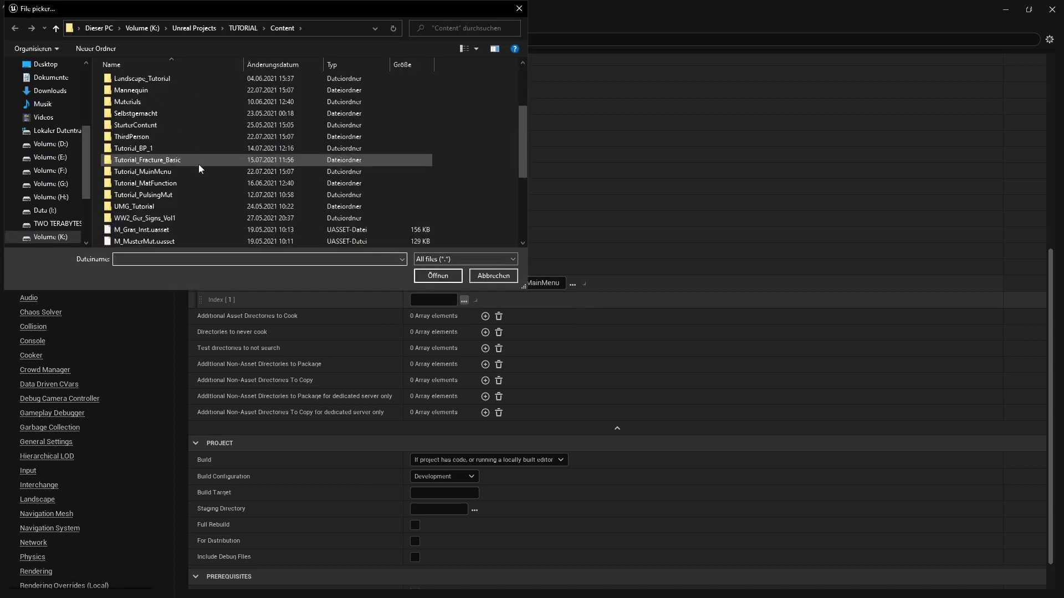
{"action": "scroll", "coordinate": [155, 155], "scroll_direction": "up", "scroll_amount": 2}
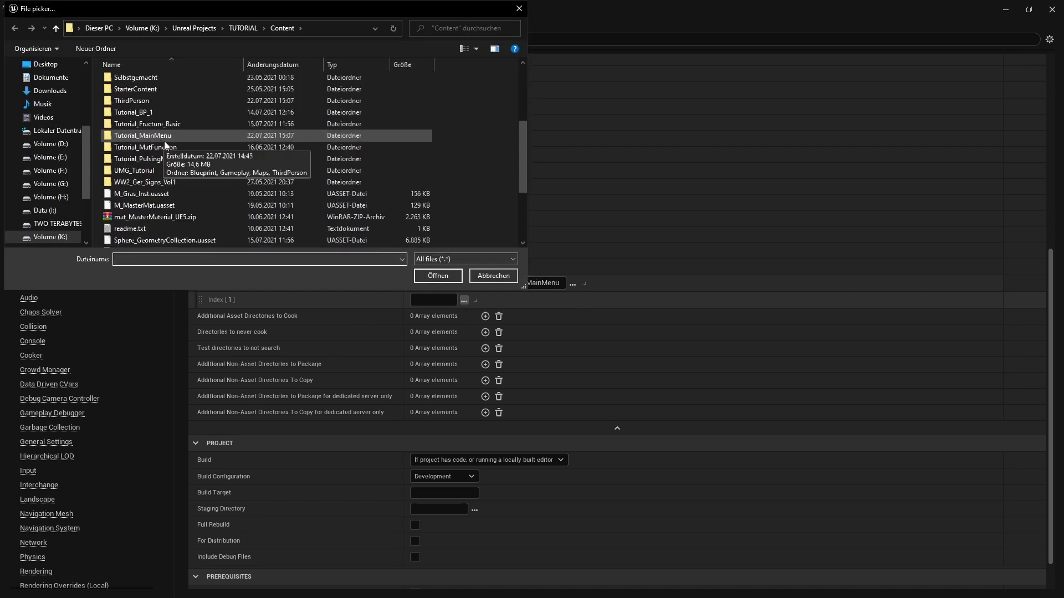
{"action": "double_click", "coordinate": [134, 135]}
{"action": "double_click", "coordinate": [128, 104]}
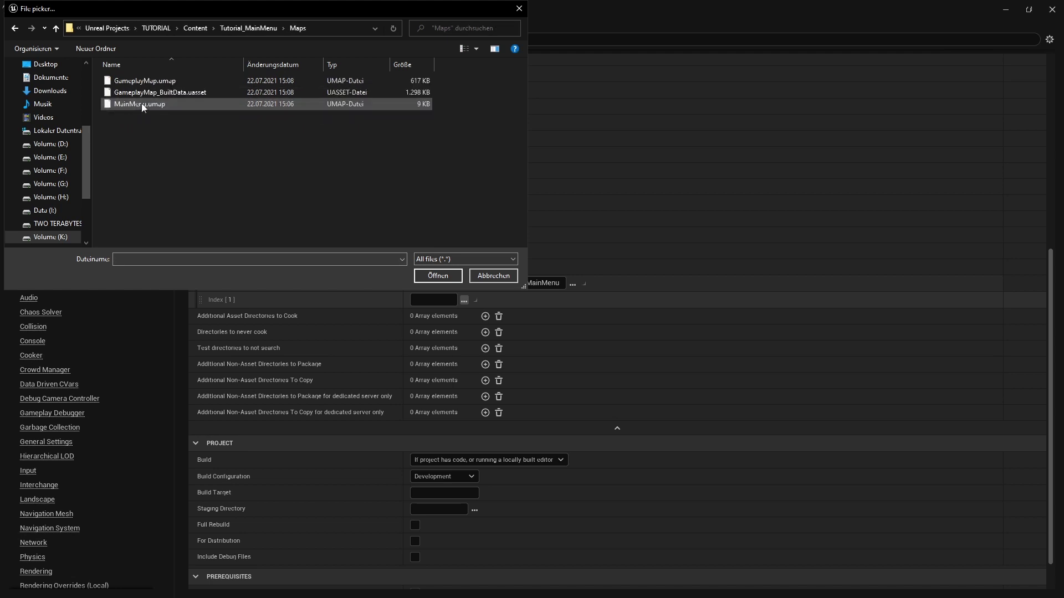
{"action": "double_click", "coordinate": [188, 85]}
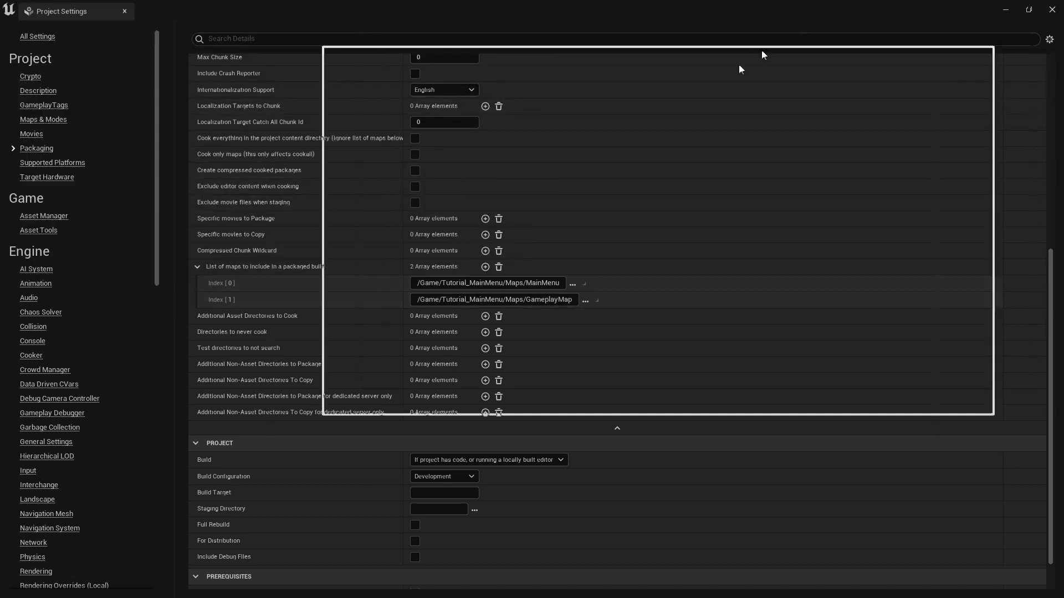
{"action": "left_click_drag", "start_coordinate": [740, 66], "coordinate": [686, 140]}
Step: Close Project Settings and bring up the Windows packaging options with Development and Shipping configurations
{"action": "left_click", "coordinate": [795, 132]}
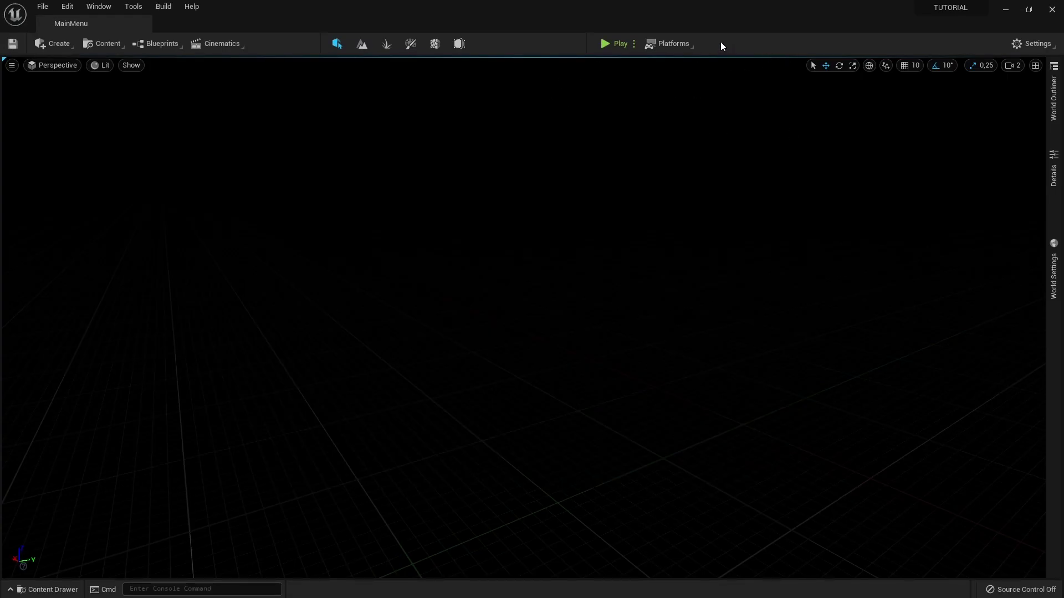
{"action": "left_click", "coordinate": [690, 43]}
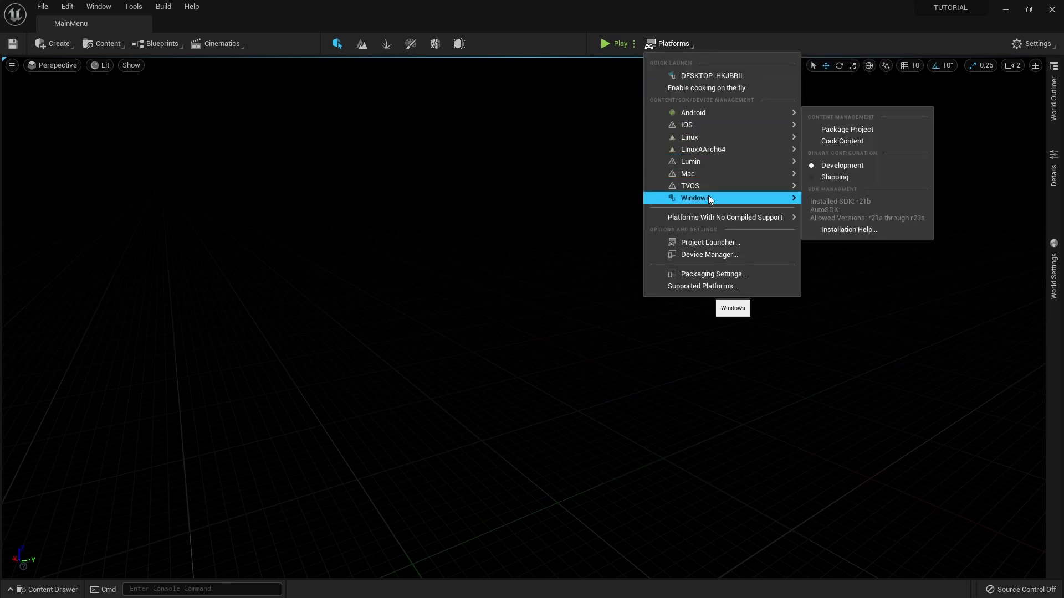
{"action": "mouse_move", "coordinate": [708, 195]}
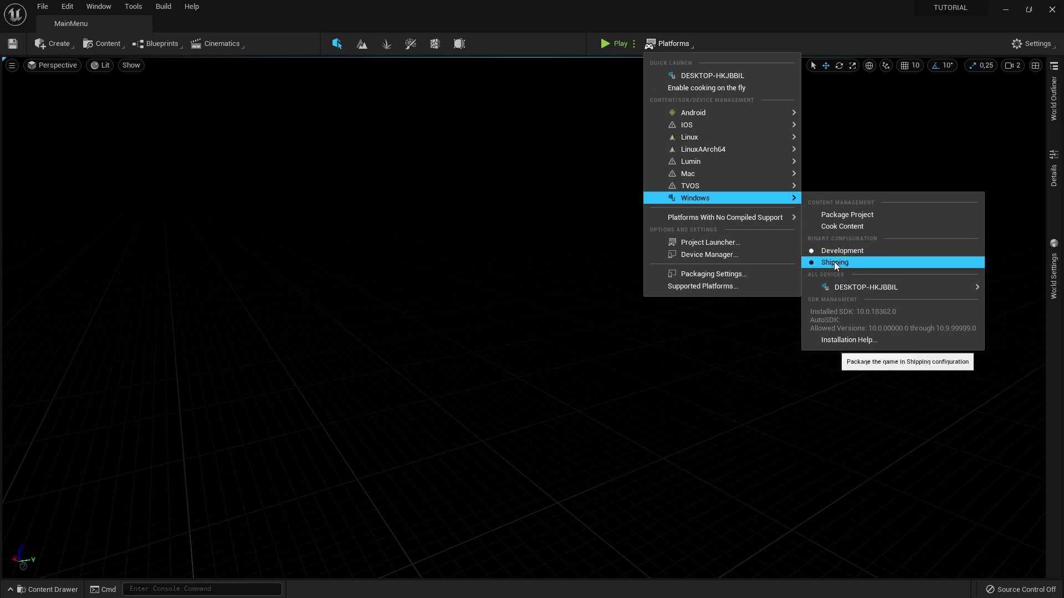
Step: Package for Windows into a new Export folder created inside the TUTORIAL project folder
{"action": "left_click", "coordinate": [867, 218]}
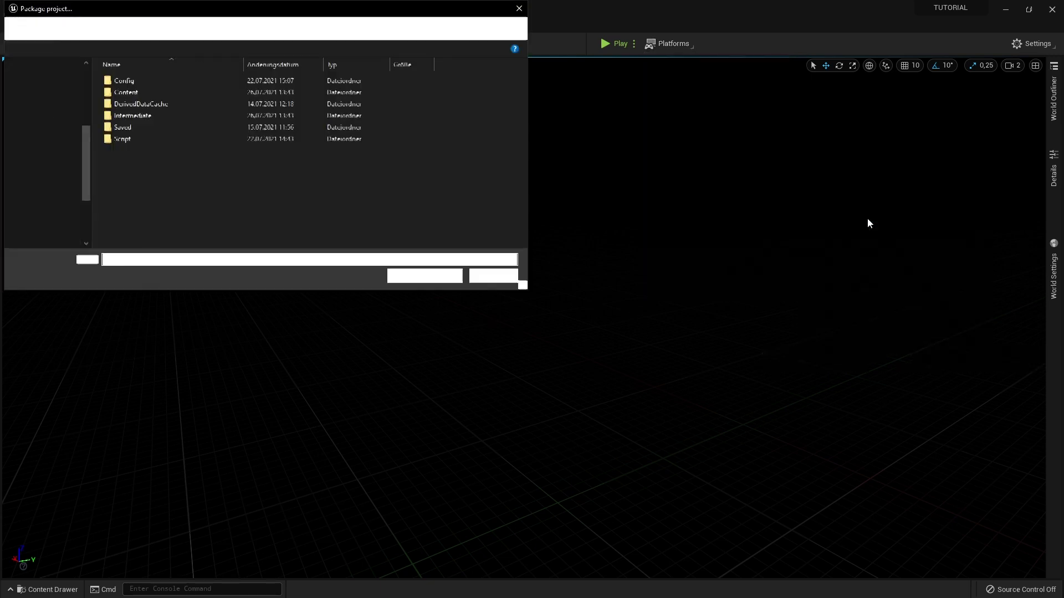
{"action": "left_click", "coordinate": [83, 48]}
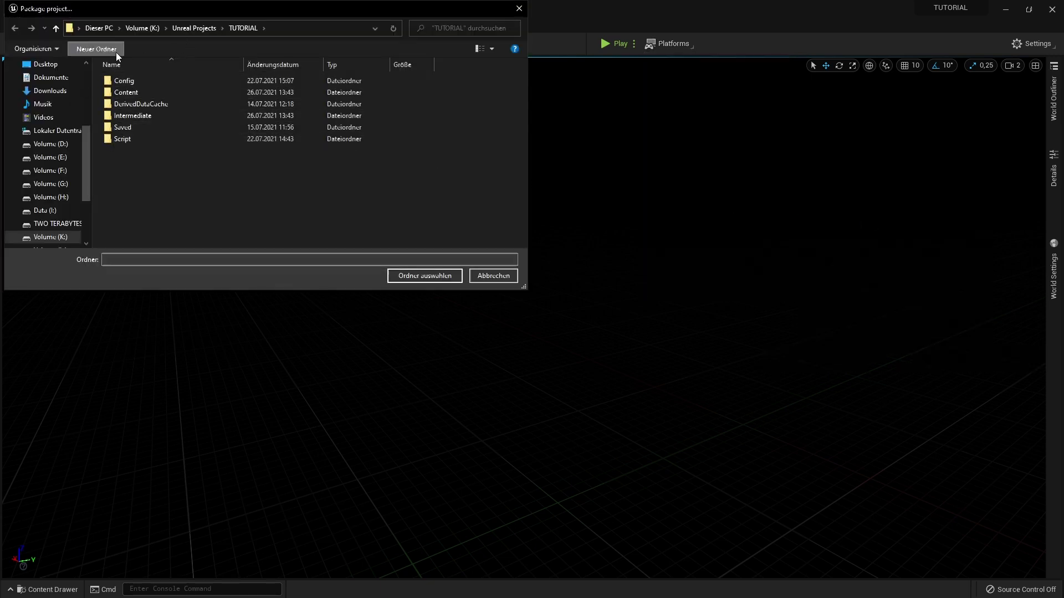
{"action": "type", "text": "Export"}
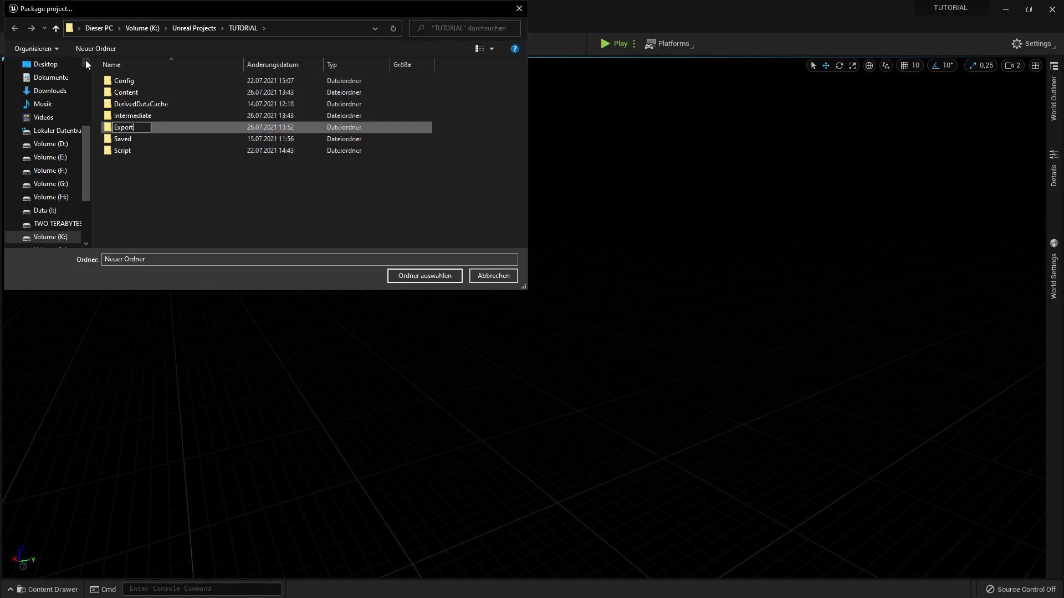
{"action": "key", "text": "Return"}
{"action": "double_click", "coordinate": [189, 116]}
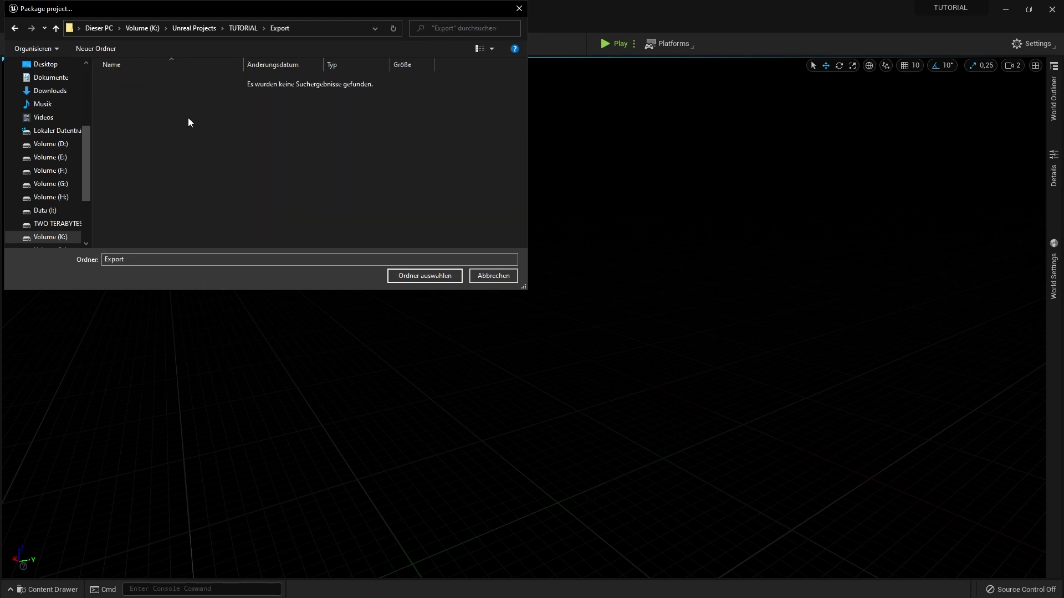
{"action": "left_click", "coordinate": [233, 28]}
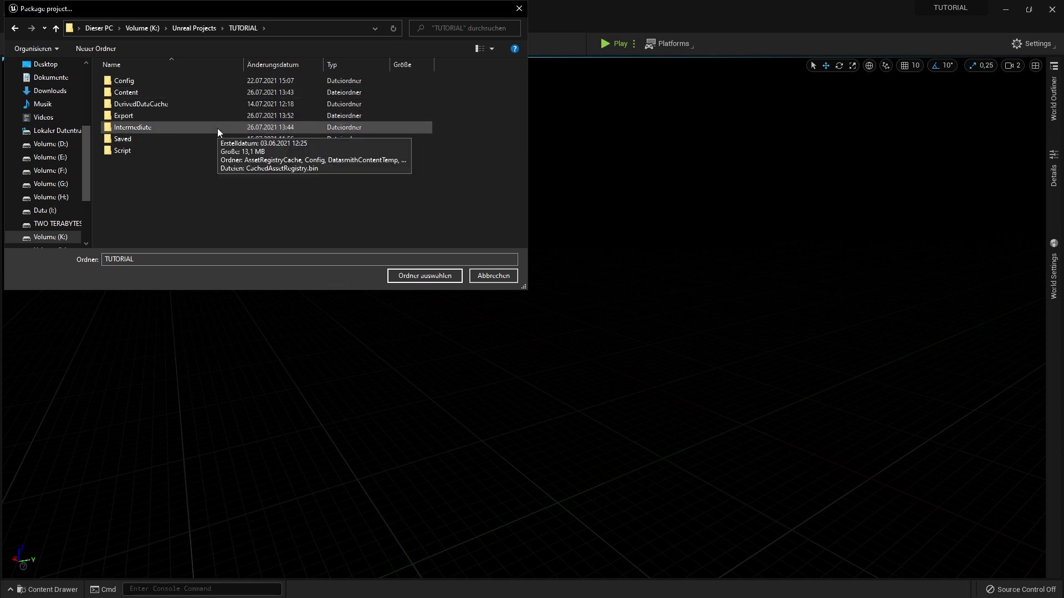
{"action": "left_click", "coordinate": [128, 116]}
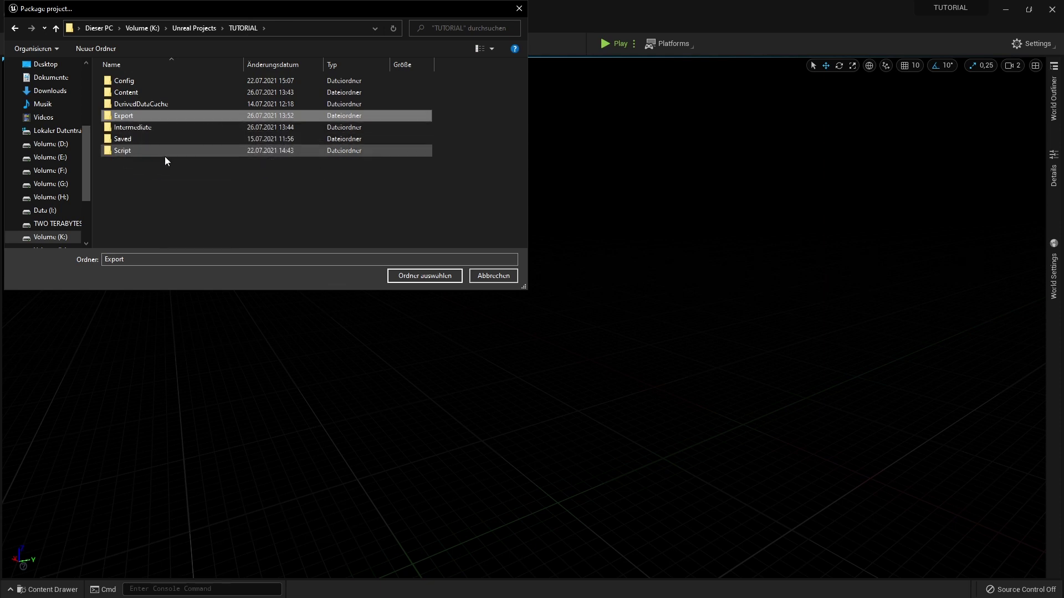
{"action": "double_click", "coordinate": [150, 115]}
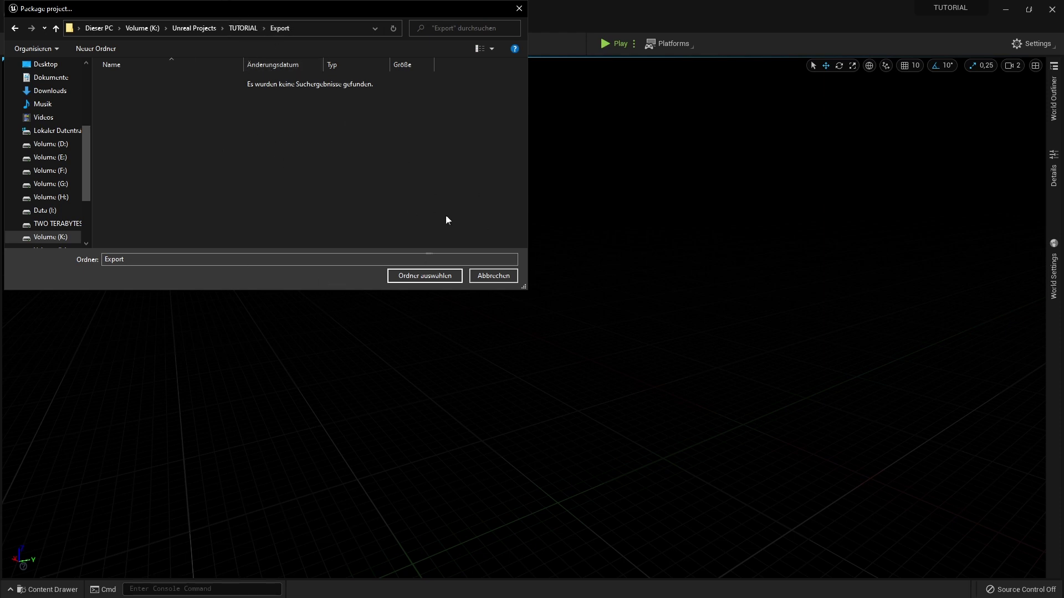
{"action": "left_click", "coordinate": [425, 278]}
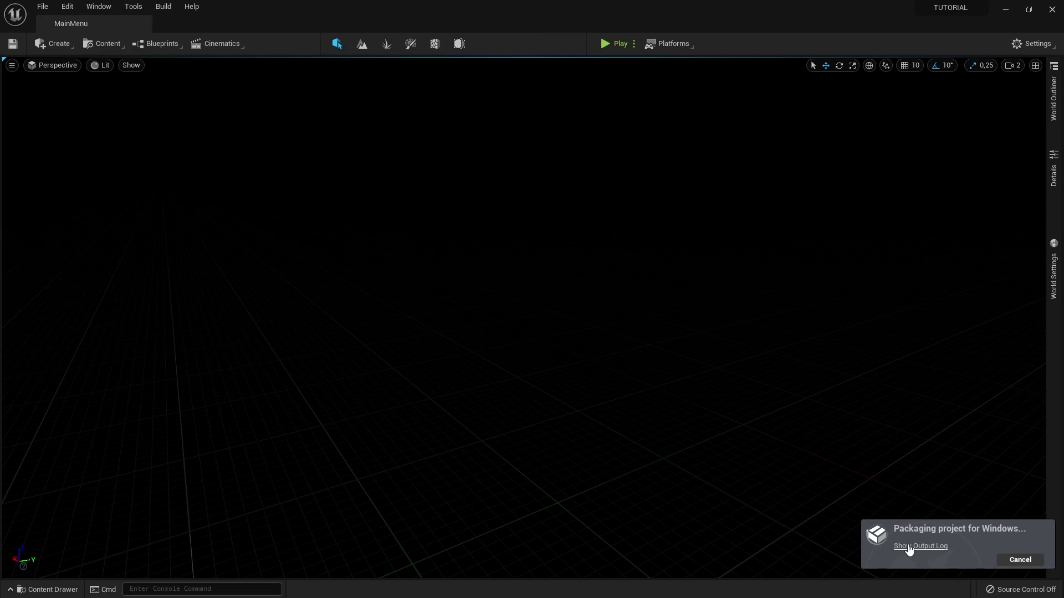
Step: Show the packaging output log, allow the tool through the firewall, and clear the log
{"action": "left_click", "coordinate": [909, 548]}
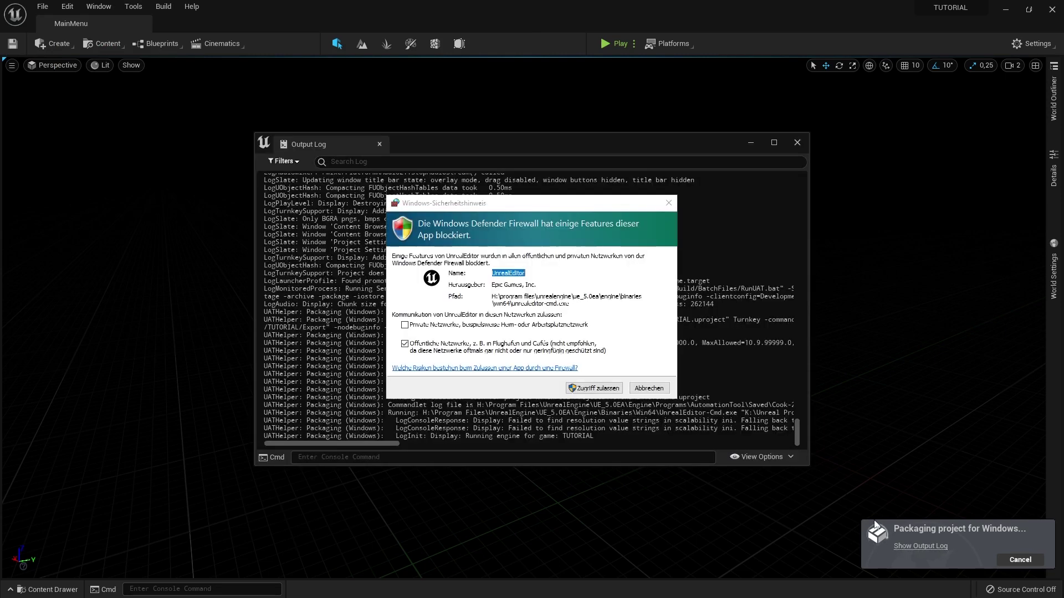
{"action": "left_click", "coordinate": [607, 390]}
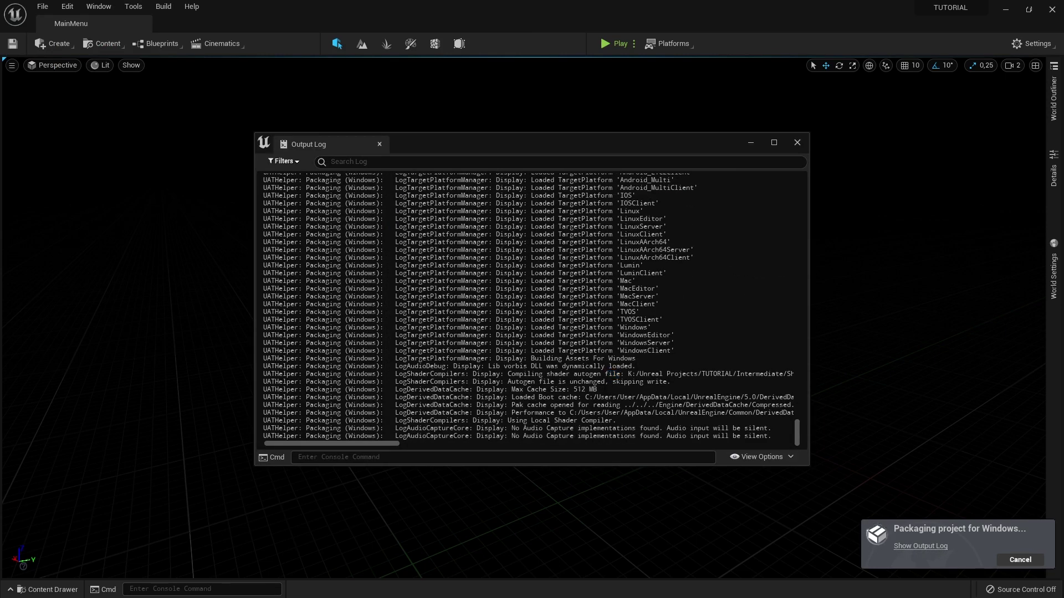
{"action": "right_click", "coordinate": [582, 295]}
{"action": "left_click", "coordinate": [607, 307]}
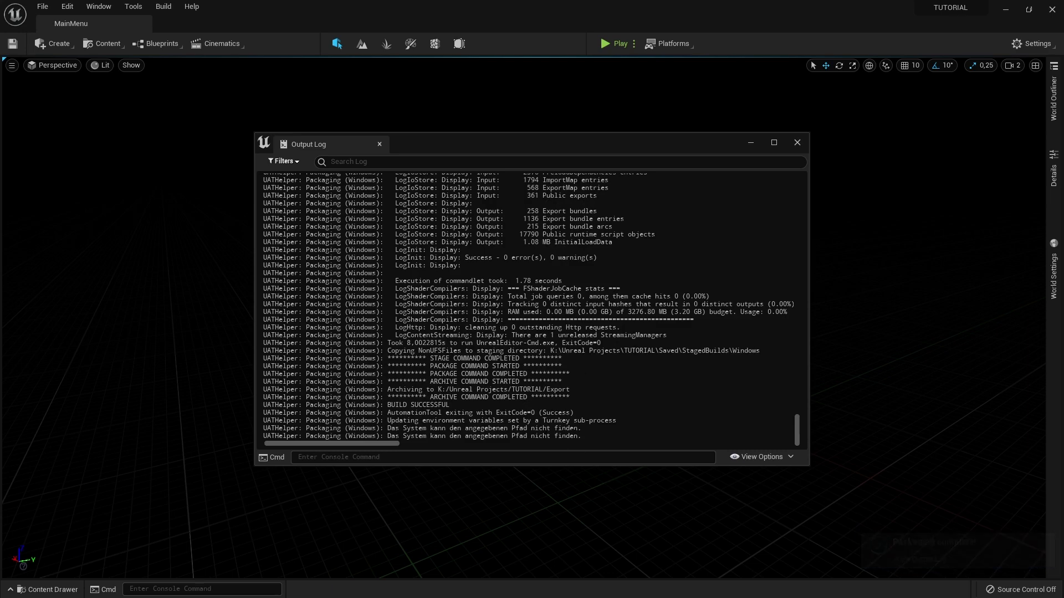
{"action": "scroll", "coordinate": [628, 388], "scroll_direction": "up", "scroll_amount": 5}
{"action": "scroll", "coordinate": [628, 388], "scroll_direction": "up", "scroll_amount": 5}
{"action": "scroll", "coordinate": [628, 388], "scroll_direction": "up", "scroll_amount": 5}
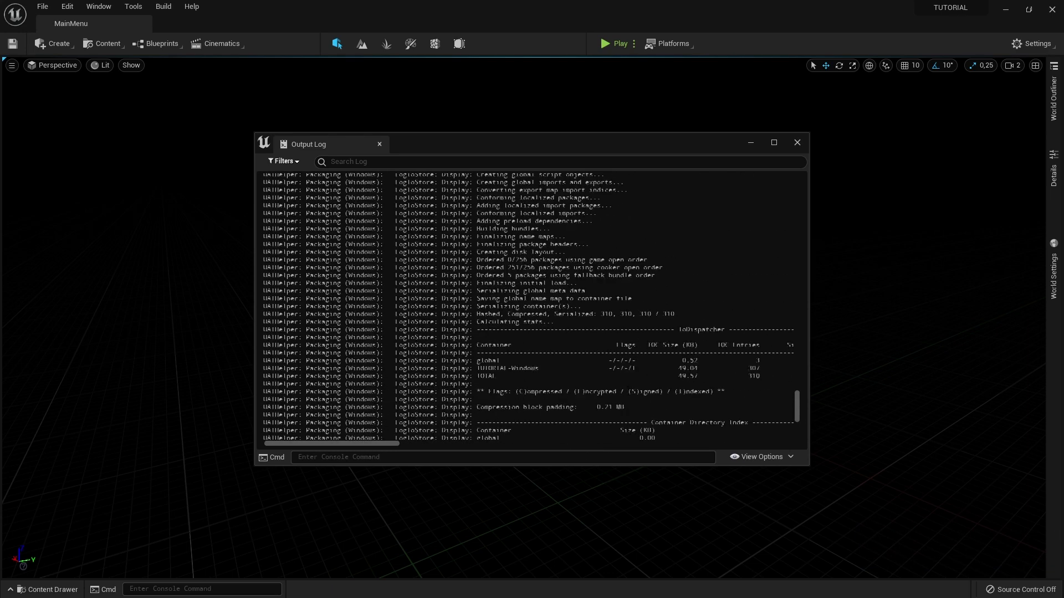
{"action": "scroll", "coordinate": [629, 388], "scroll_direction": "up", "scroll_amount": 5}
{"action": "scroll", "coordinate": [531, 307], "scroll_direction": "up", "scroll_amount": 5}
{"action": "scroll", "coordinate": [531, 306], "scroll_direction": "up", "scroll_amount": 5}
{"action": "scroll", "coordinate": [531, 306], "scroll_direction": "up", "scroll_amount": 5}
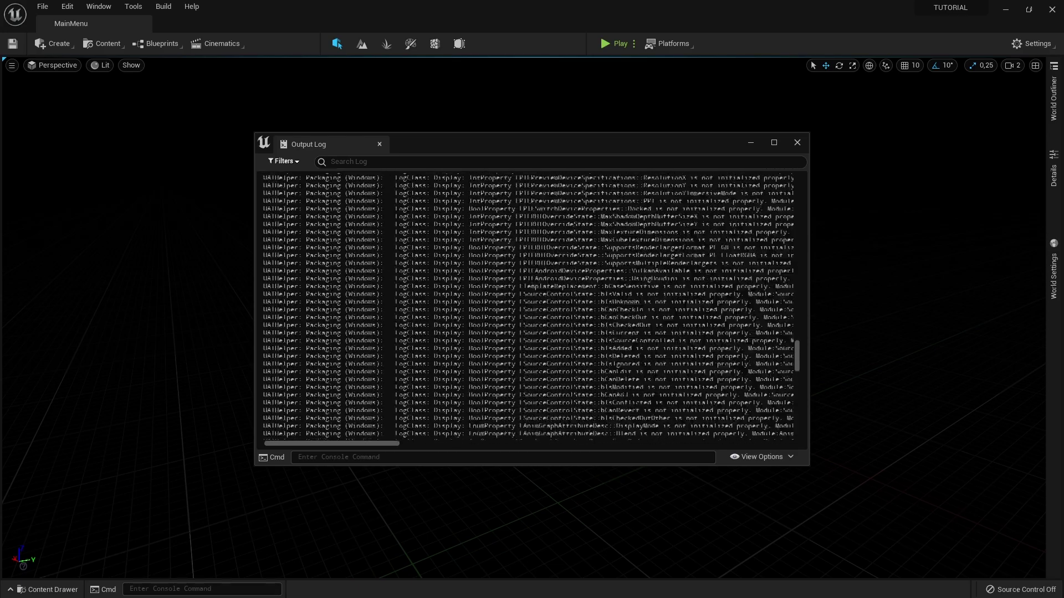
{"action": "scroll", "coordinate": [531, 306], "scroll_direction": "up", "scroll_amount": 3}
{"action": "scroll", "coordinate": [531, 306], "scroll_direction": "up", "scroll_amount": 4}
{"action": "scroll", "coordinate": [531, 306], "scroll_direction": "up", "scroll_amount": 4}
{"action": "scroll", "coordinate": [531, 306], "scroll_direction": "up", "scroll_amount": 4}
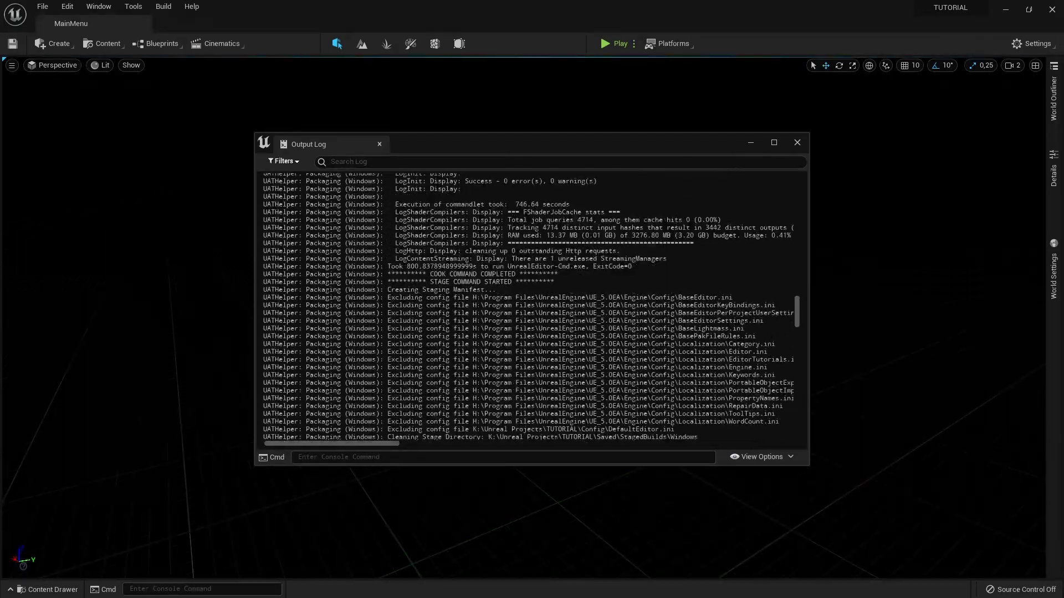
{"action": "scroll", "coordinate": [531, 306], "scroll_direction": "up", "scroll_amount": 2}
{"action": "scroll", "coordinate": [531, 306], "scroll_direction": "up", "scroll_amount": 4}
{"action": "scroll", "coordinate": [531, 307], "scroll_direction": "up", "scroll_amount": 4}
{"action": "scroll", "coordinate": [530, 307], "scroll_direction": "up", "scroll_amount": 4}
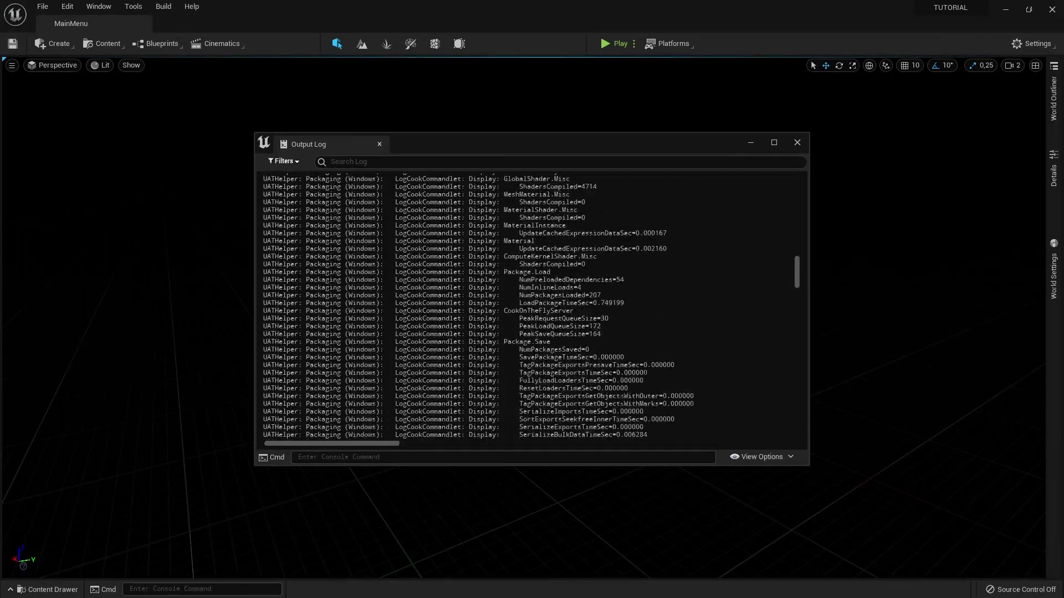
{"action": "scroll", "coordinate": [531, 306], "scroll_direction": "up", "scroll_amount": 1}
{"action": "scroll", "coordinate": [531, 306], "scroll_direction": "up", "scroll_amount": 4}
{"action": "scroll", "coordinate": [531, 307], "scroll_direction": "up", "scroll_amount": 4}
{"action": "scroll", "coordinate": [531, 307], "scroll_direction": "up", "scroll_amount": 4}
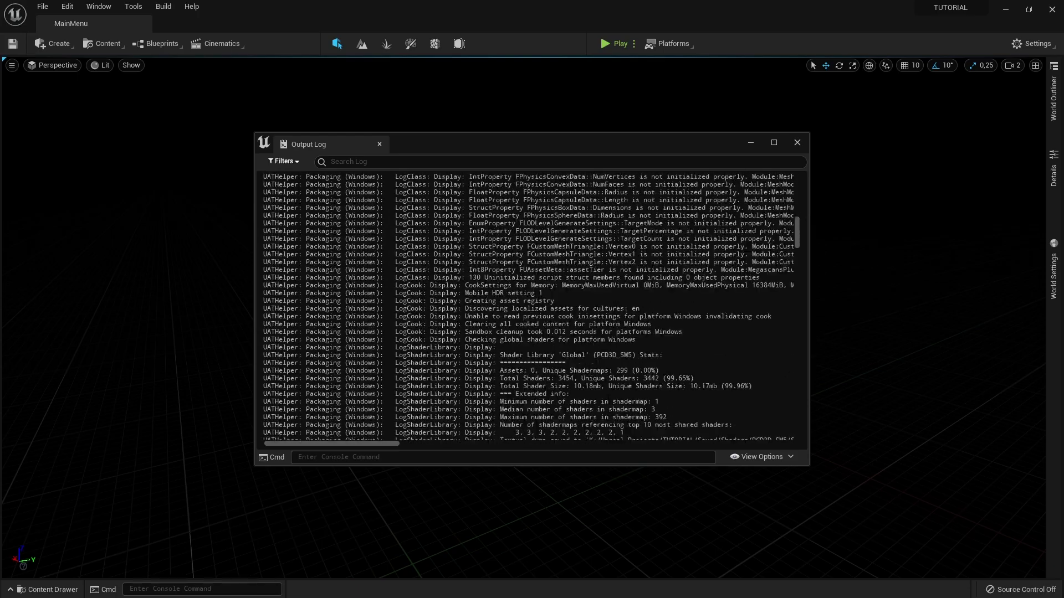
{"action": "scroll", "coordinate": [531, 307], "scroll_direction": "up", "scroll_amount": 4}
{"action": "scroll", "coordinate": [531, 306], "scroll_direction": "up", "scroll_amount": 2}
{"action": "scroll", "coordinate": [530, 306], "scroll_direction": "up", "scroll_amount": 2}
{"action": "scroll", "coordinate": [531, 307], "scroll_direction": "up", "scroll_amount": 1}
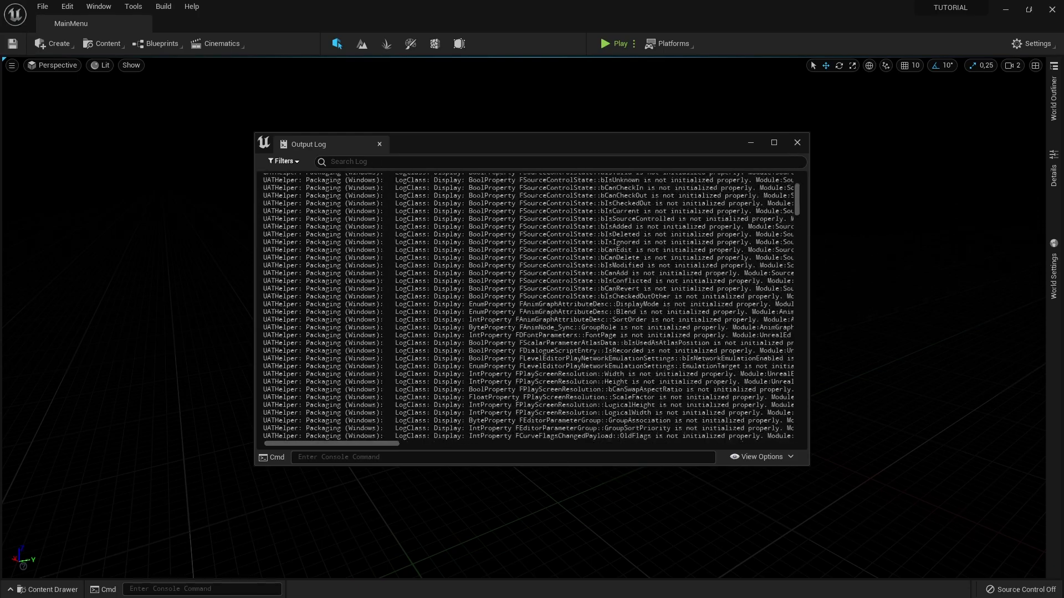
{"action": "scroll", "coordinate": [531, 306], "scroll_direction": "up", "scroll_amount": 2}
{"action": "scroll", "coordinate": [531, 306], "scroll_direction": "down", "scroll_amount": 5}
{"action": "scroll", "coordinate": [531, 307], "scroll_direction": "down", "scroll_amount": 5}
{"action": "scroll", "coordinate": [531, 306], "scroll_direction": "down", "scroll_amount": 4}
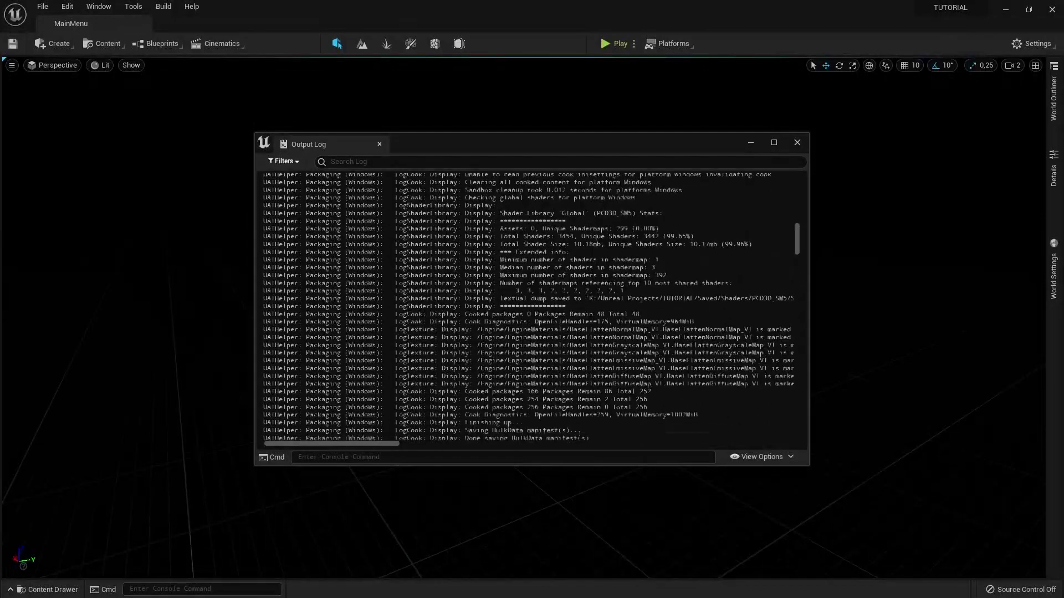
{"action": "scroll", "coordinate": [530, 306], "scroll_direction": "down", "scroll_amount": 4}
{"action": "scroll", "coordinate": [531, 306], "scroll_direction": "down", "scroll_amount": 3}
{"action": "scroll", "coordinate": [531, 306], "scroll_direction": "down", "scroll_amount": 3}
{"action": "scroll", "coordinate": [530, 307], "scroll_direction": "down", "scroll_amount": 3}
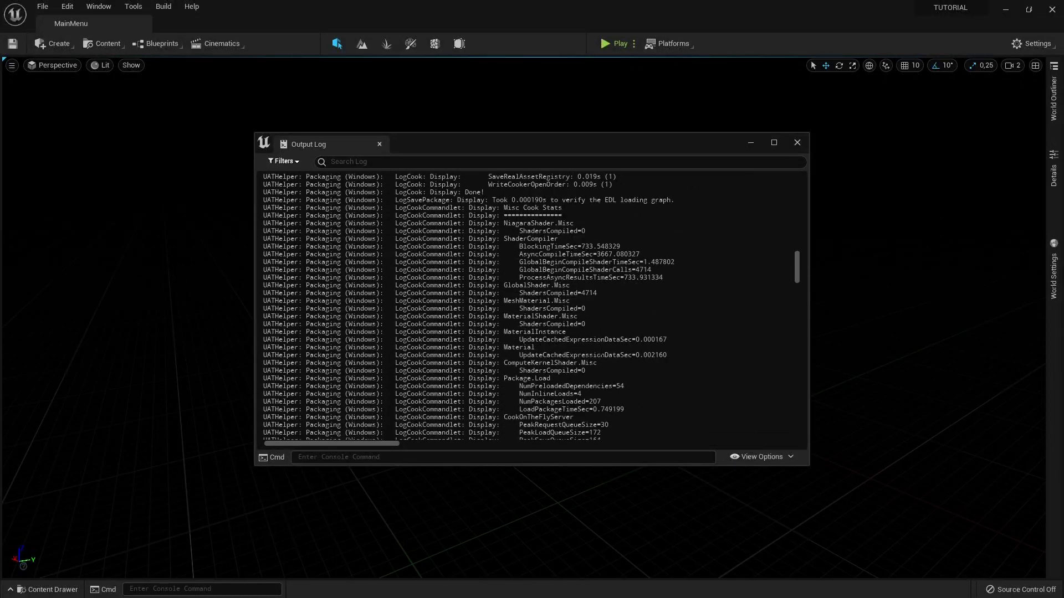
{"action": "scroll", "coordinate": [531, 306], "scroll_direction": "down", "scroll_amount": 2}
{"action": "scroll", "coordinate": [531, 307], "scroll_direction": "down", "scroll_amount": 3}
{"action": "scroll", "coordinate": [530, 307], "scroll_direction": "down", "scroll_amount": 3}
{"action": "scroll", "coordinate": [531, 306], "scroll_direction": "down", "scroll_amount": 3}
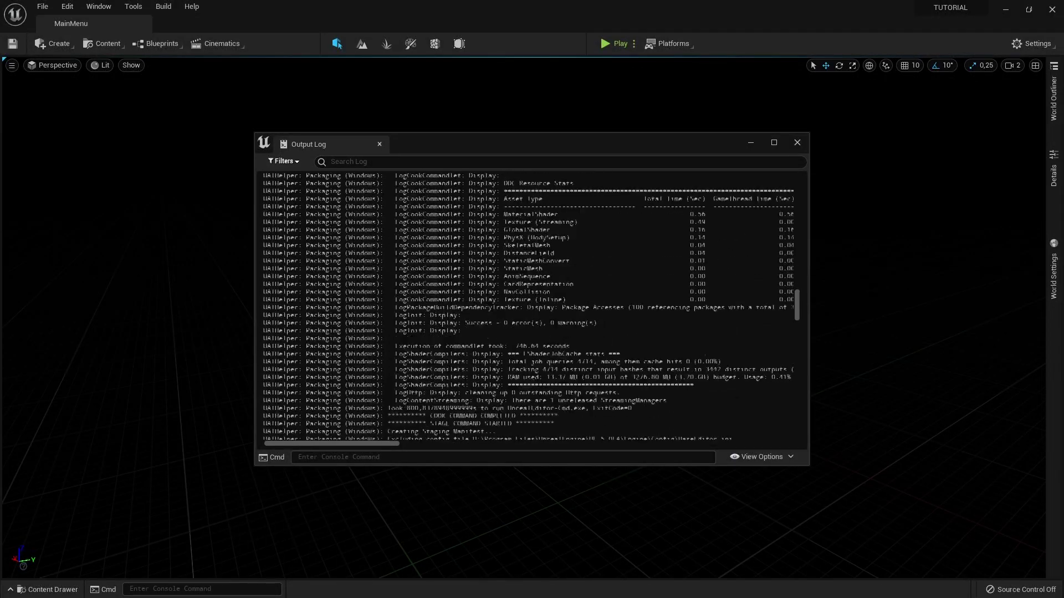
{"action": "scroll", "coordinate": [531, 306], "scroll_direction": "down", "scroll_amount": 3}
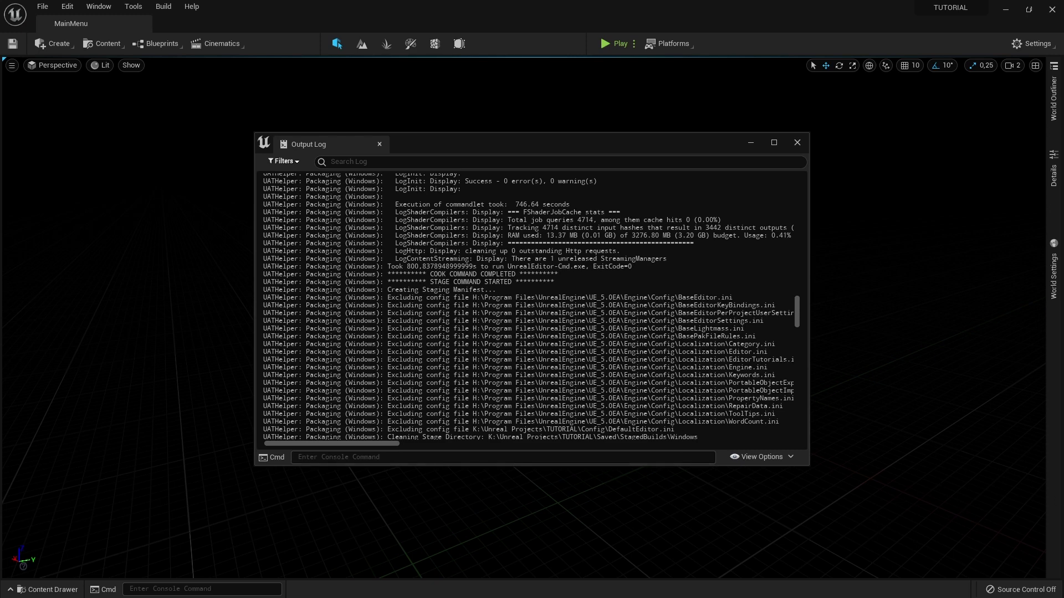
{"action": "scroll", "coordinate": [530, 306], "scroll_direction": "down", "scroll_amount": 3}
{"action": "scroll", "coordinate": [531, 306], "scroll_direction": "up", "scroll_amount": 3}
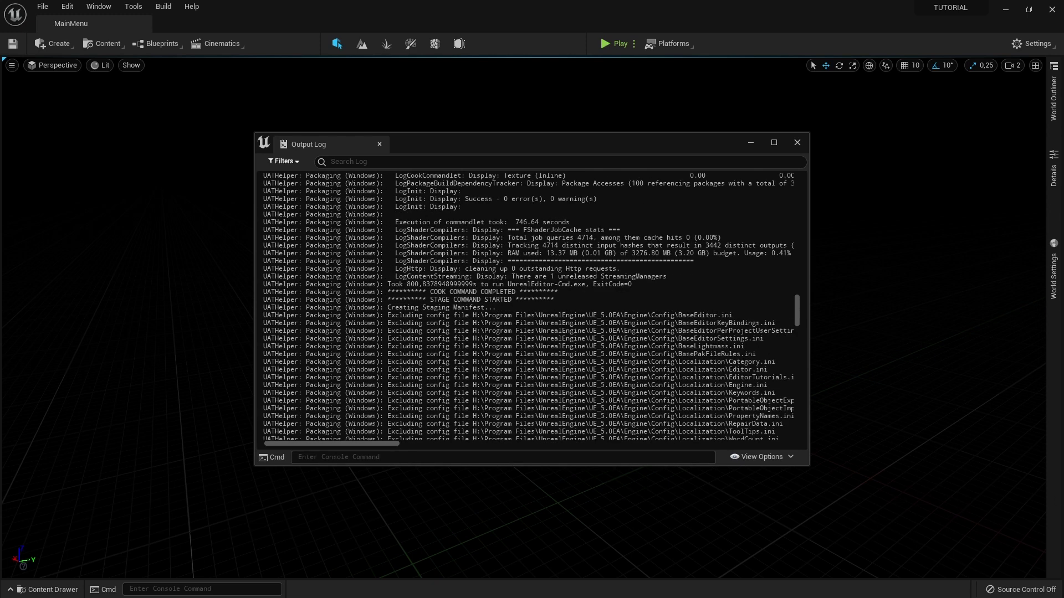
{"action": "scroll", "coordinate": [531, 306], "scroll_direction": "down", "scroll_amount": 3}
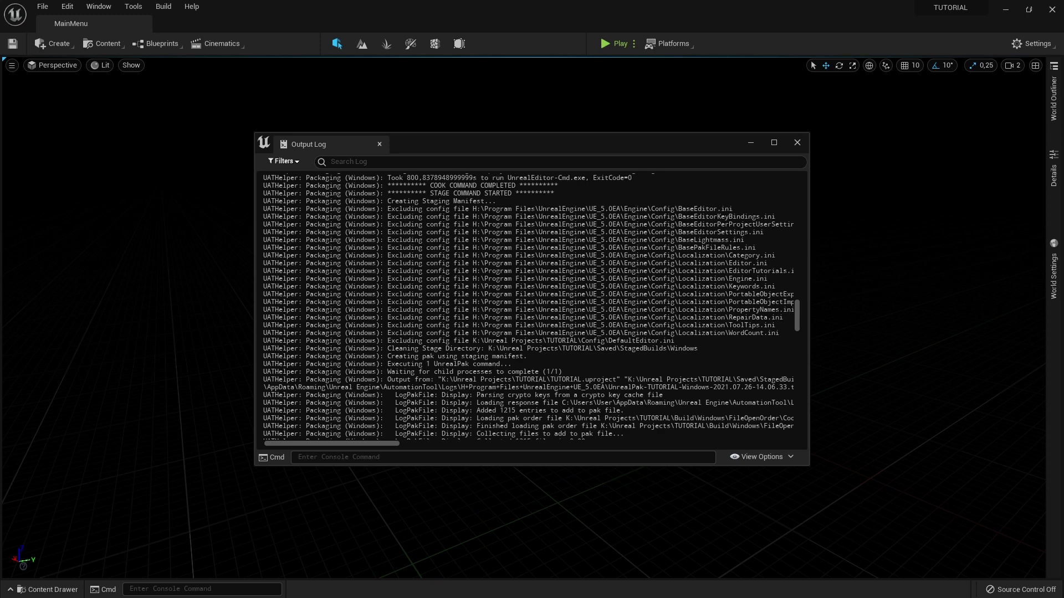
Step: Open Export\Windows in File Explorer, allow firewall access, and launch TUTORIAL.exe to its main menu
{"action": "key", "text": "alt+Tab"}
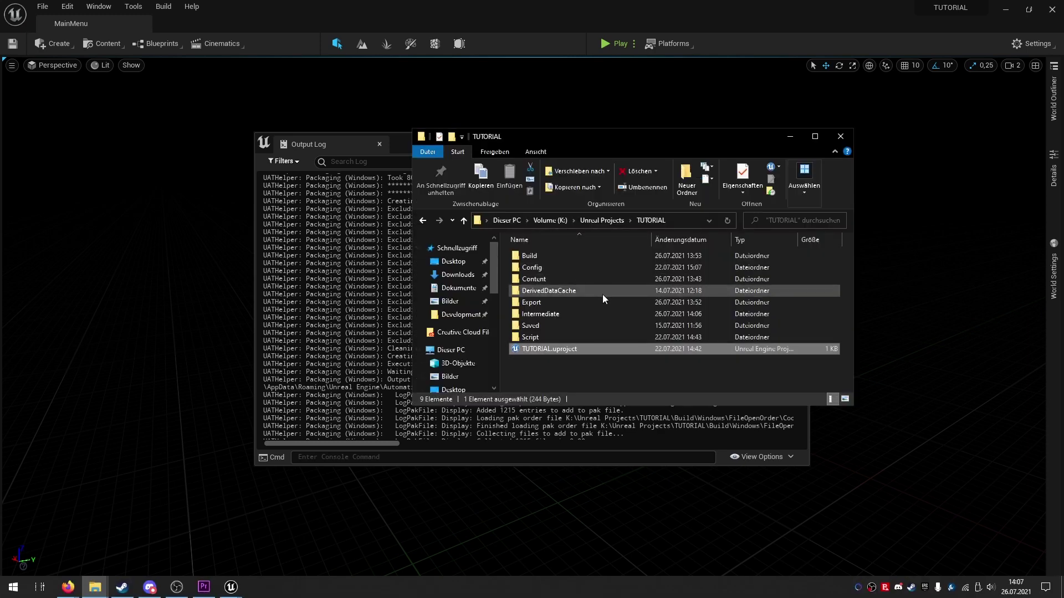
{"action": "double_click", "coordinate": [558, 304]}
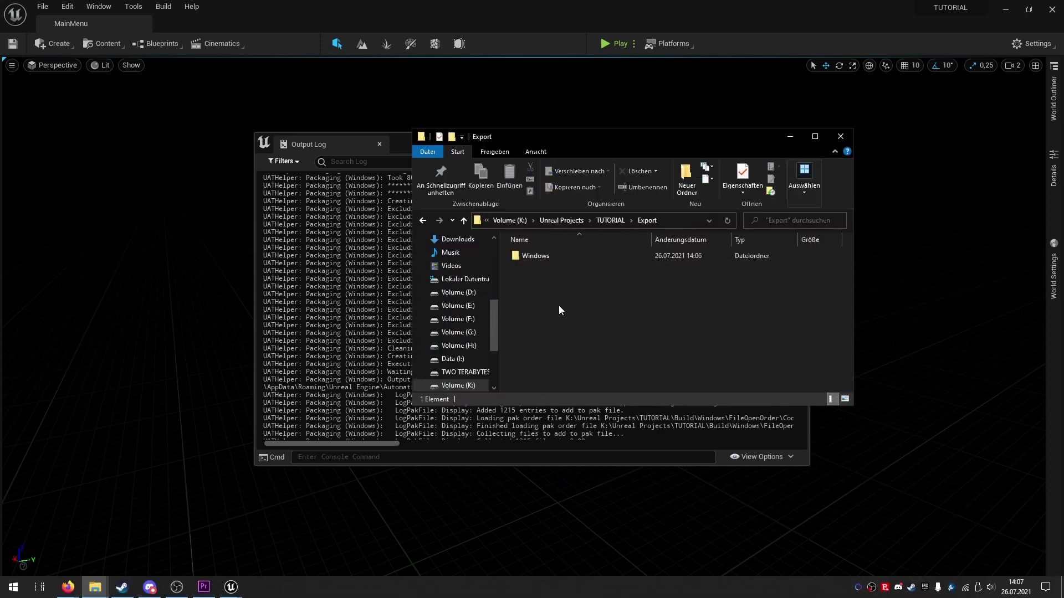
{"action": "double_click", "coordinate": [561, 258]}
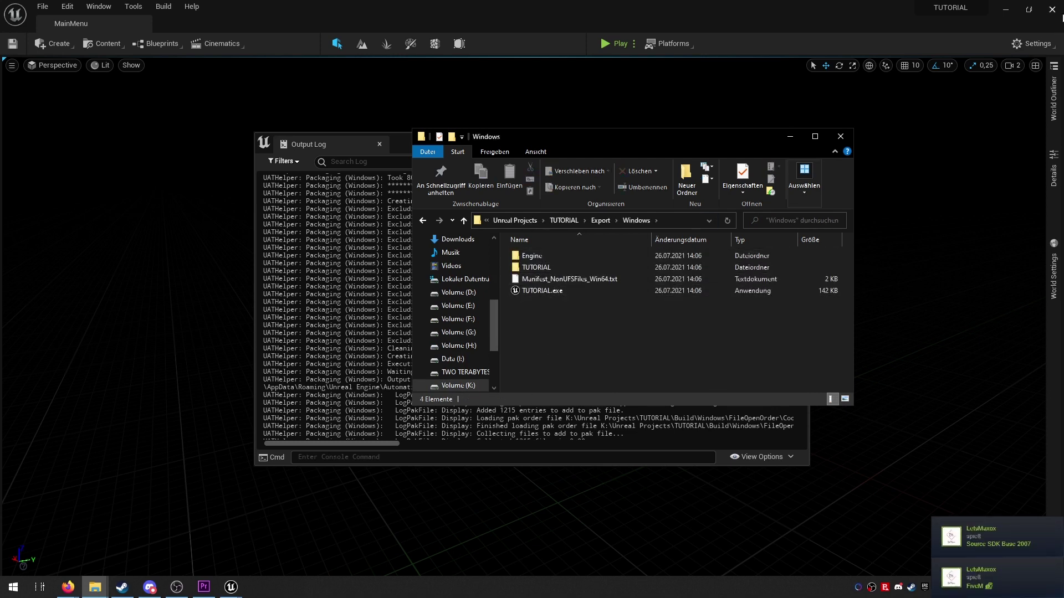
{"action": "double_click", "coordinate": [575, 293]}
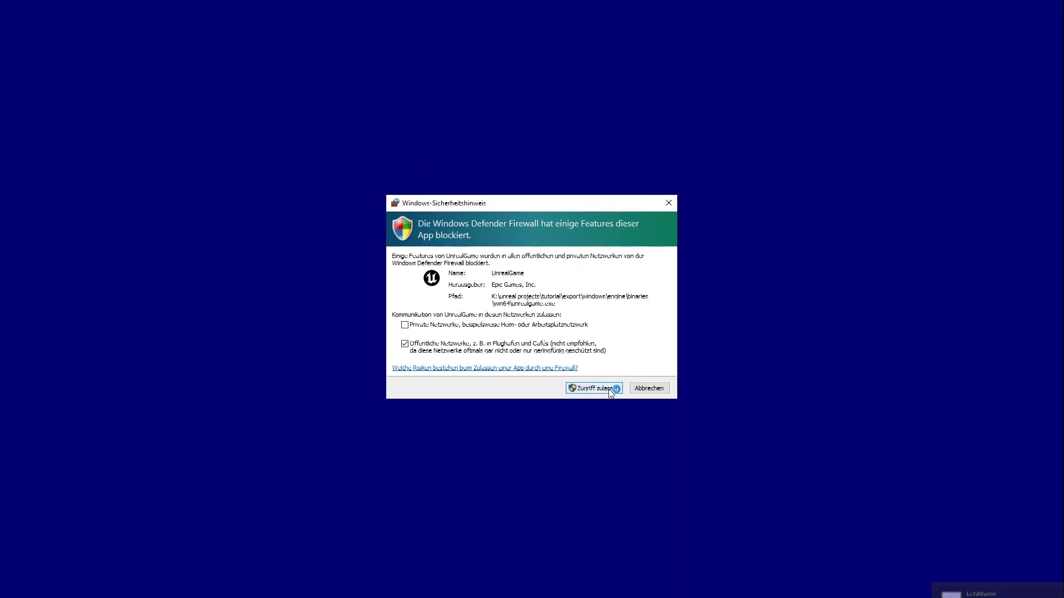
{"action": "left_click", "coordinate": [610, 390]}
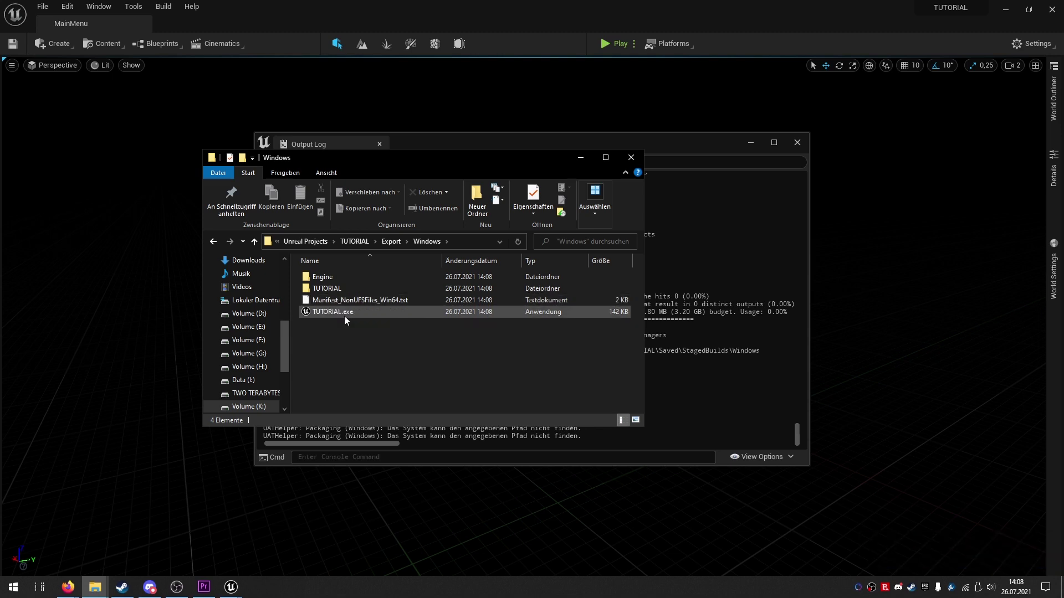
{"action": "left_click", "coordinate": [344, 317]}
{"action": "double_click", "coordinate": [346, 316]}
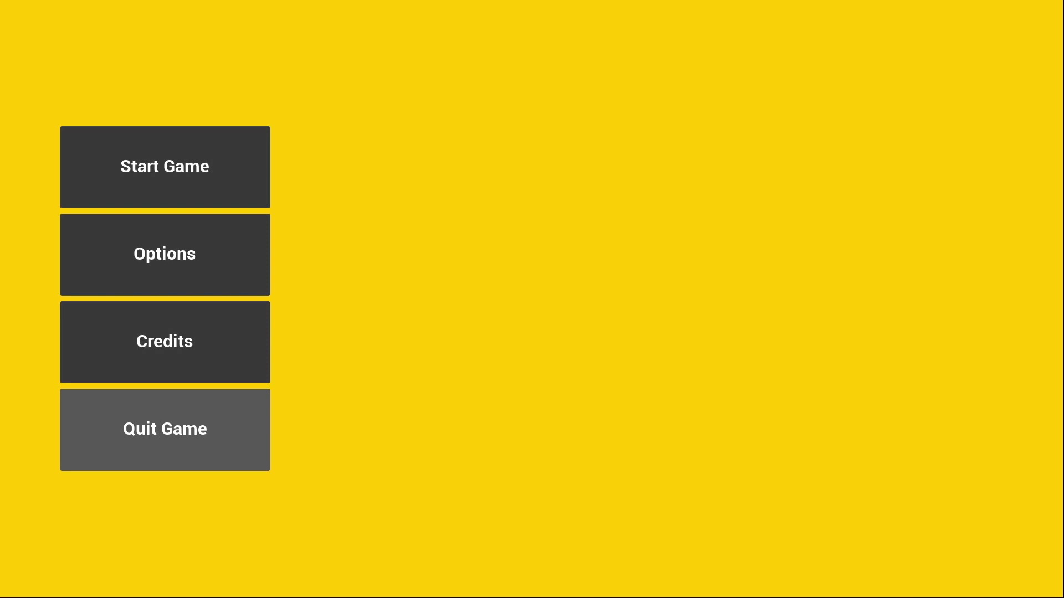
Step: Choose Start Game in TUTORIAL.exe and run the character forward across the checkered floor
{"action": "left_click", "coordinate": [150, 437]}
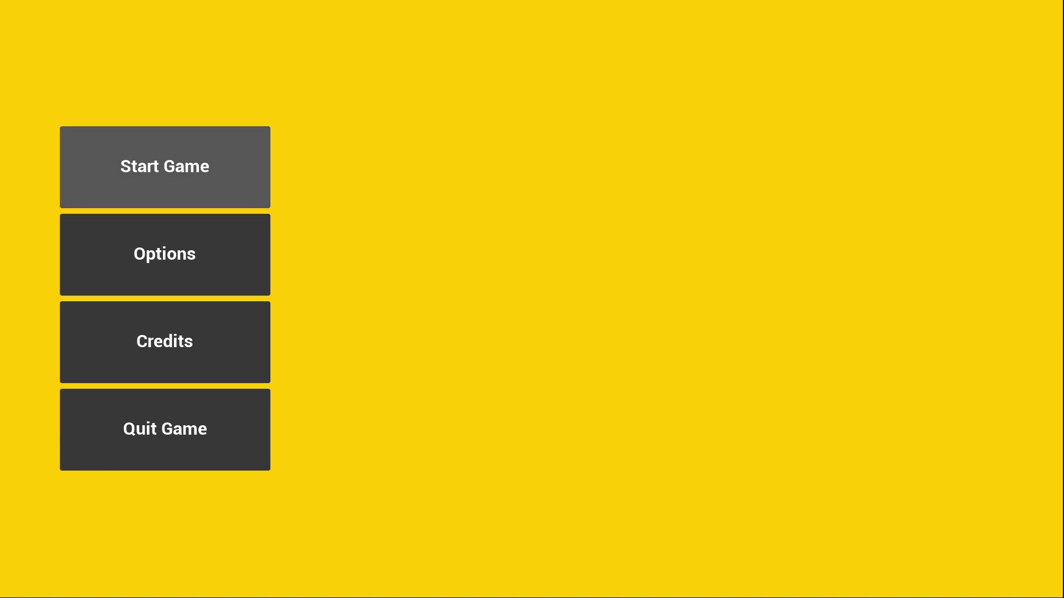
{"action": "left_click", "coordinate": [231, 176]}
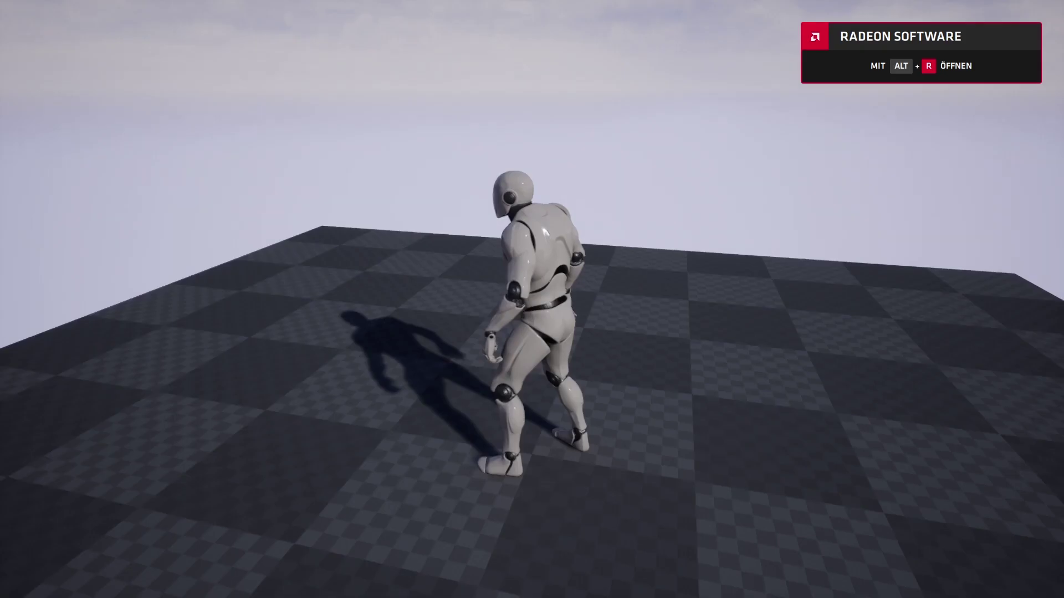
{"action": "key", "text": "w"}
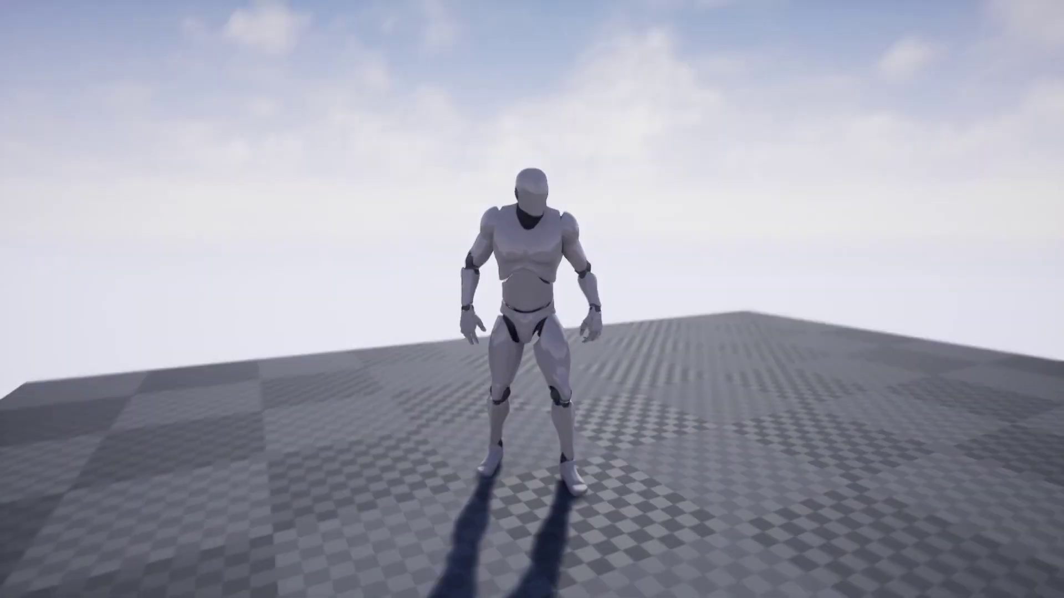
{"action": "key", "text": "w"}
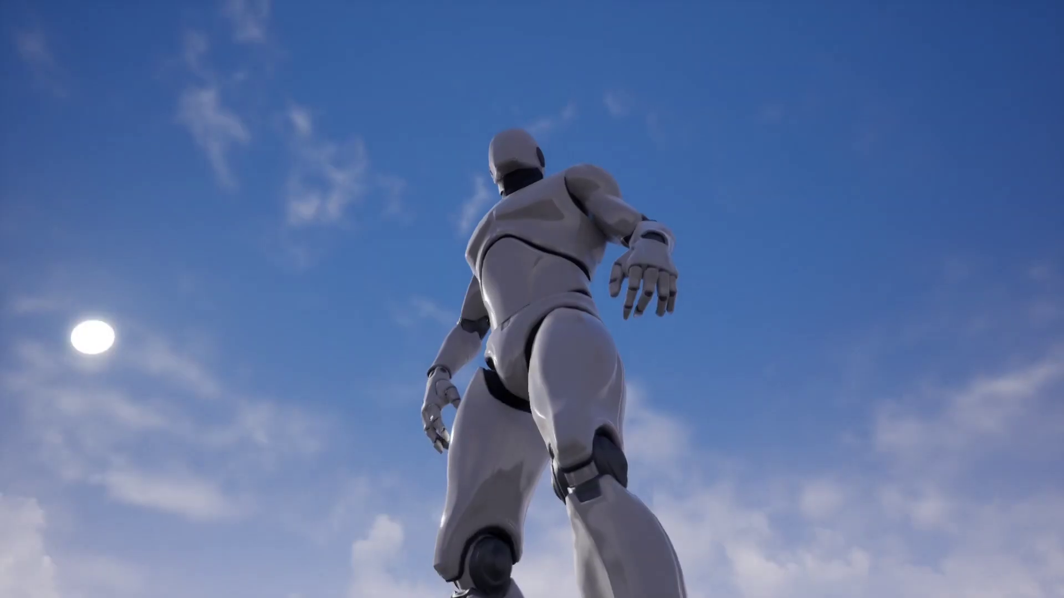